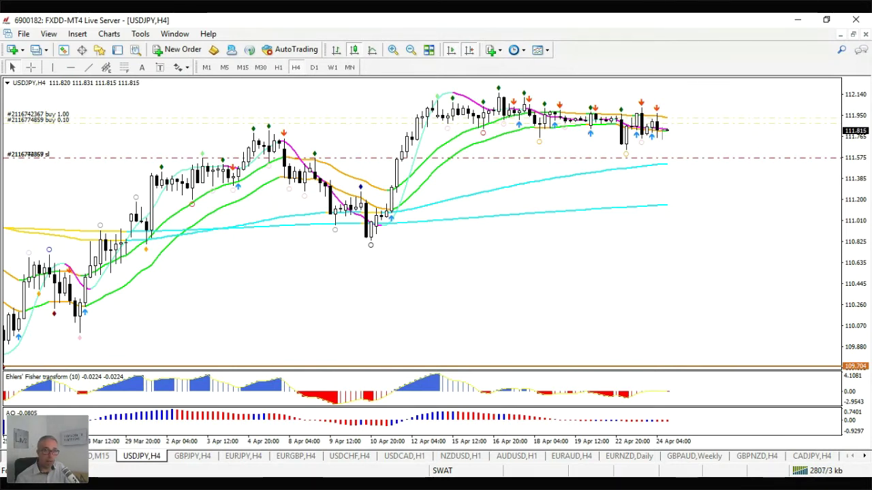
- Draw two descending trendlines above and below the mid-April consolidation on the USDJPY H4 chart to form a channel
left_click(87, 66)
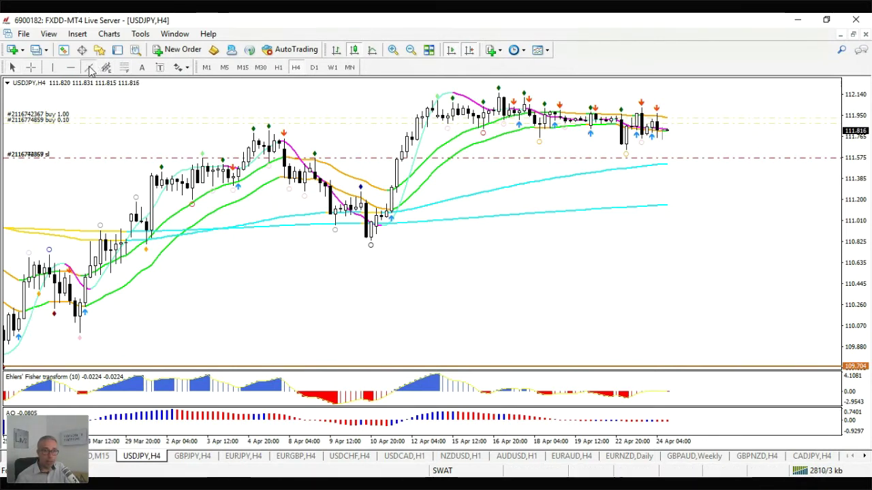
left_click_drag(499, 92, 728, 117)
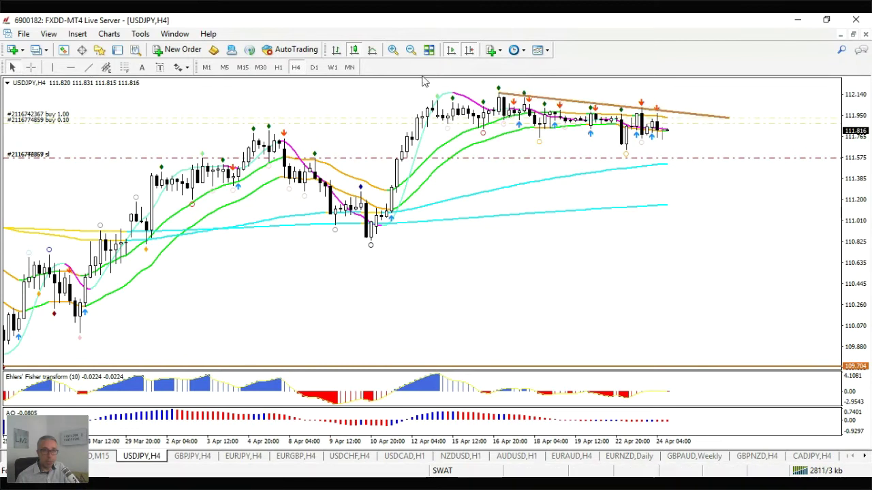
left_click(88, 67)
left_click_drag(477, 128, 713, 147)
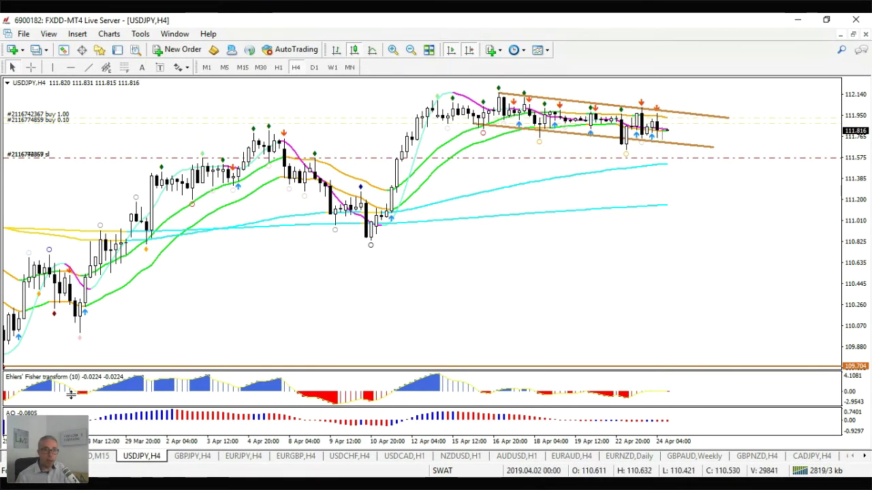
- Examine the price levels around the channel with the crosshair and widen the price range to view the take-profit level
left_click(32, 68)
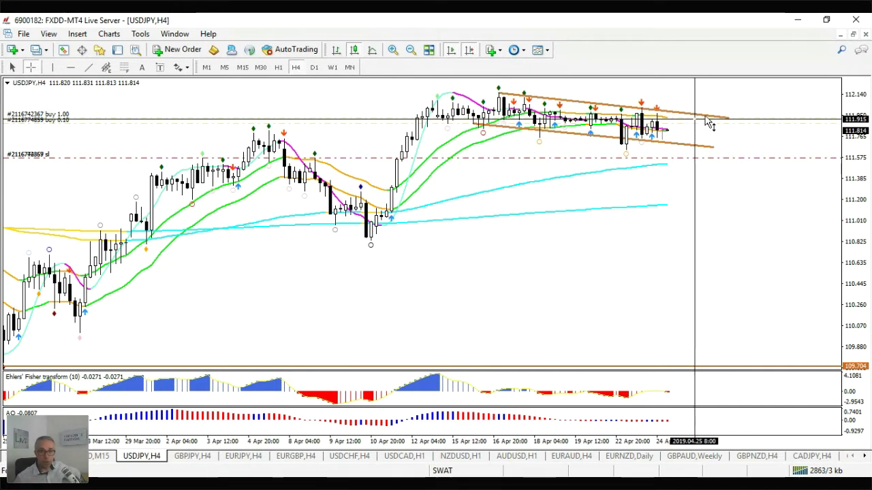
left_click(852, 101)
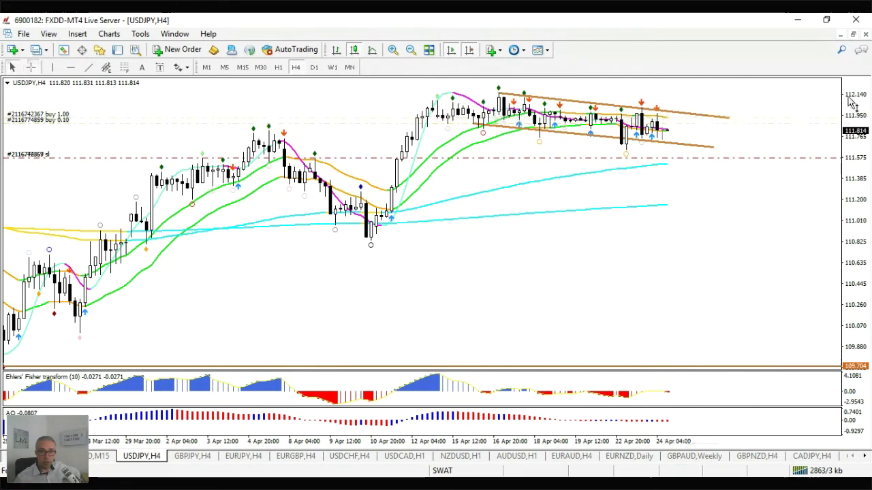
left_click_drag(852, 101, 850, 117)
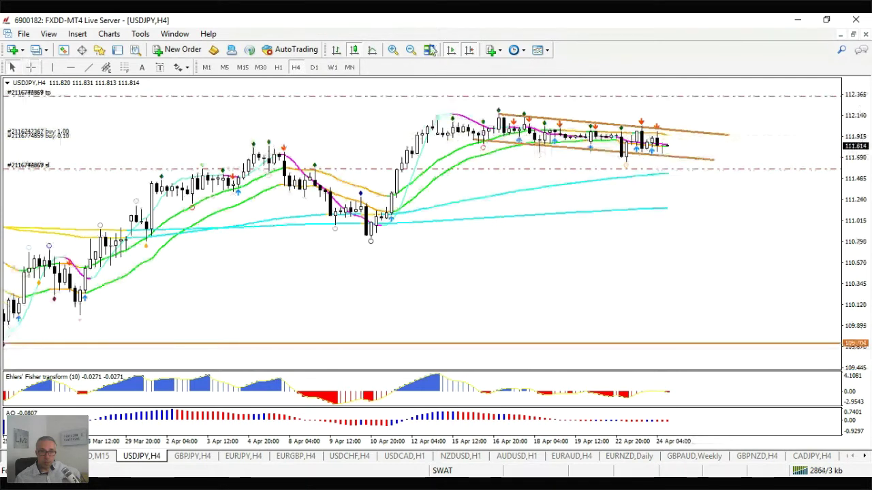
middle_click(462, 96)
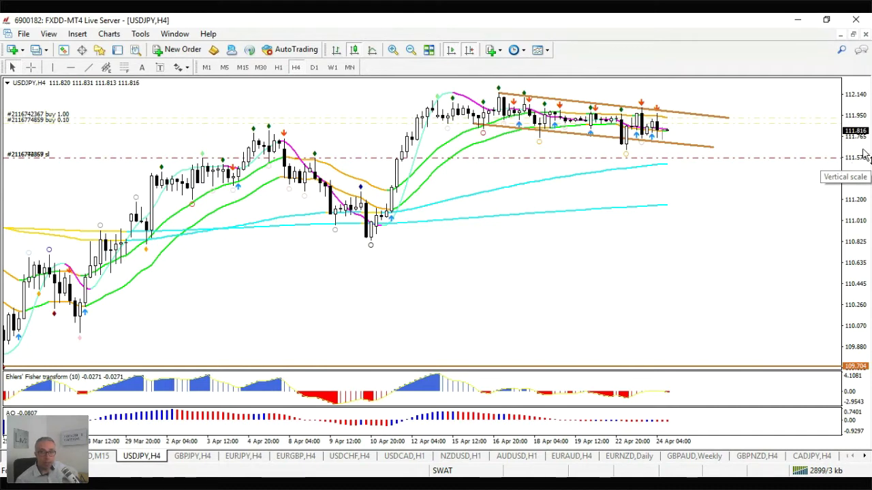
- Measure the pullback with a temporary Fibonacci retracement from the 10 April low to the 16 April high, and delete it
left_click(31, 67)
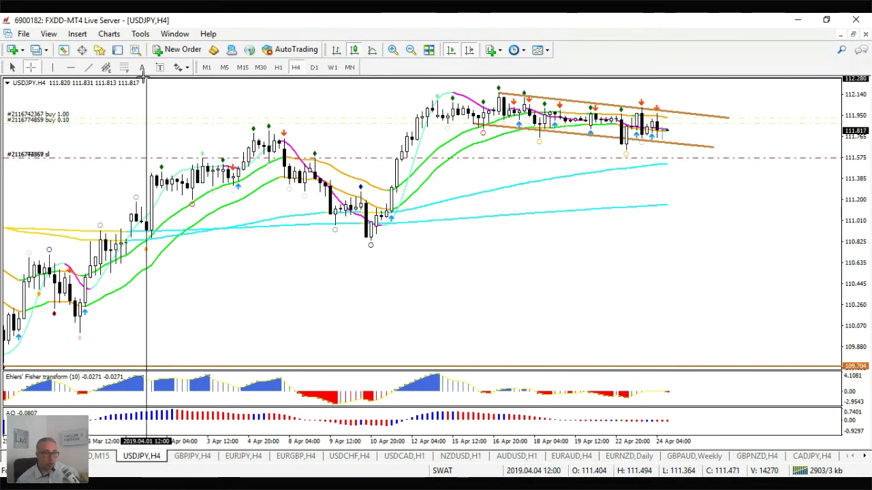
left_click(124, 67)
left_click_drag(371, 243, 498, 89)
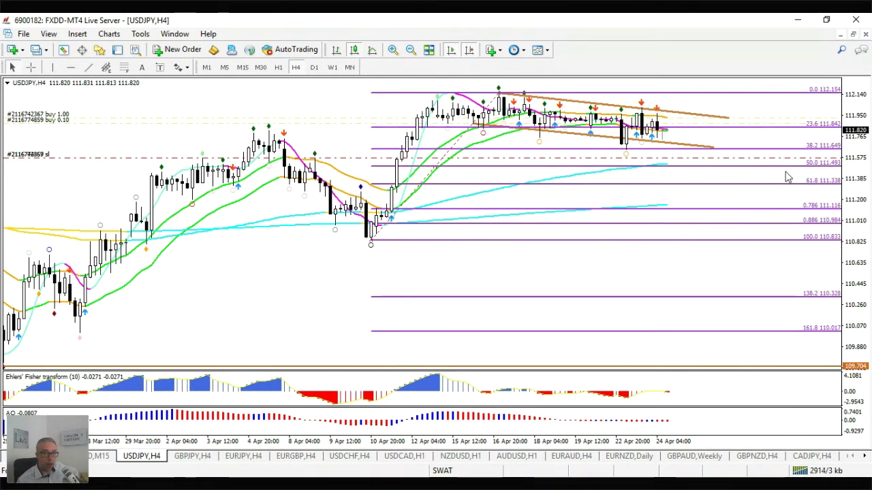
left_click_drag(497, 89, 497, 87)
right_click(486, 93)
left_click(518, 135)
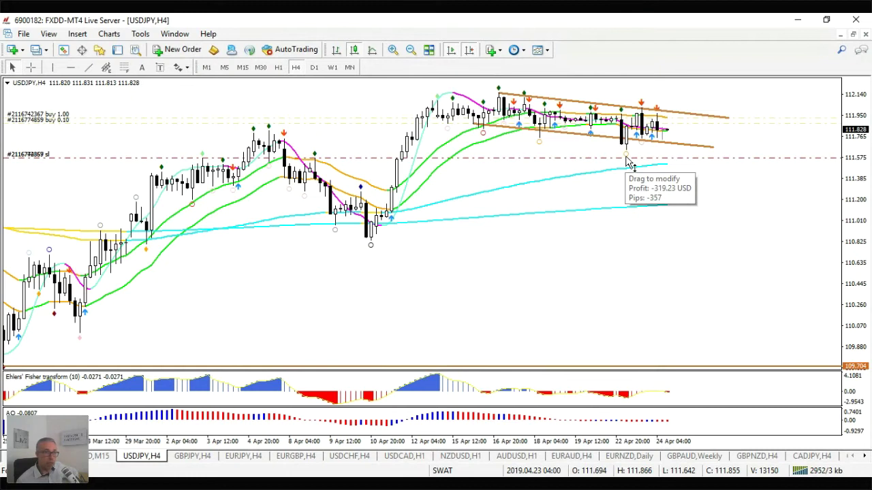
- Switch the USDJPY chart to the daily timeframe and place a horizontal line at 112.106 along the March and April highs
mouse_move(307, 193)
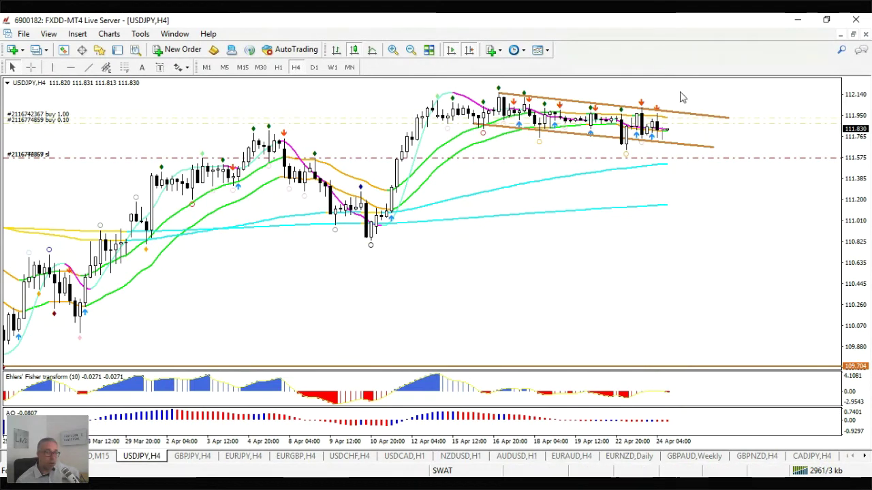
mouse_move(653, 146)
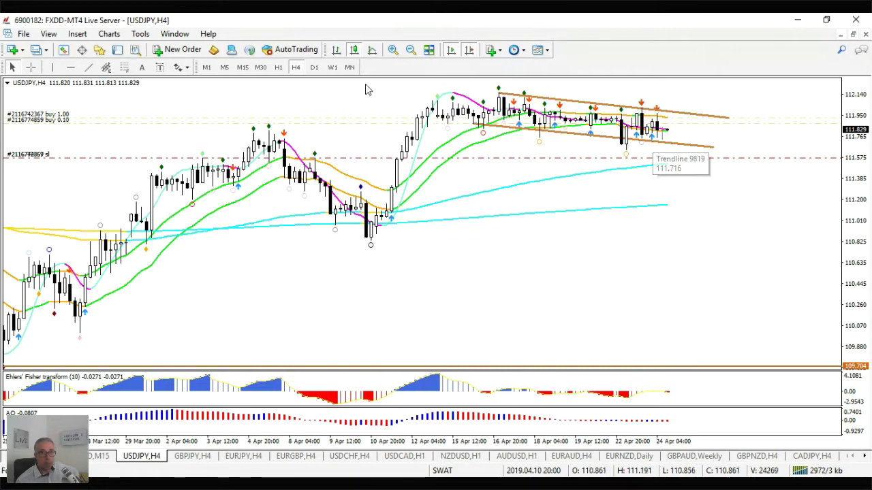
left_click(314, 66)
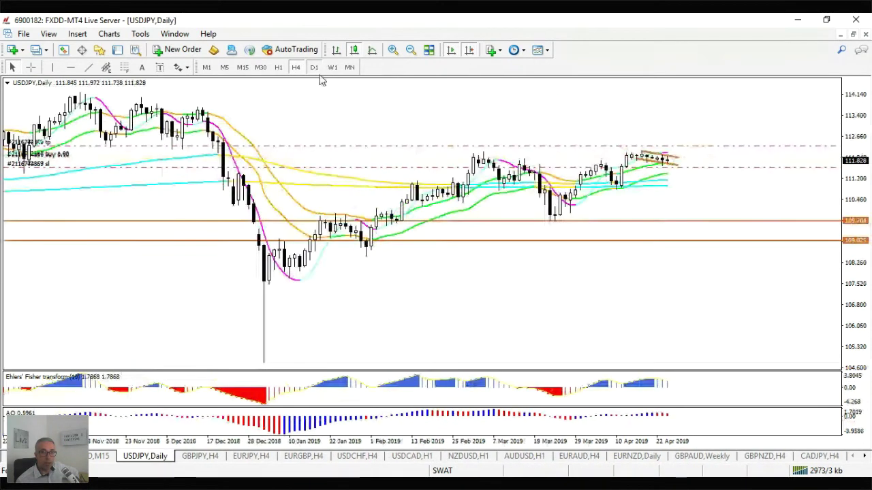
mouse_move(676, 172)
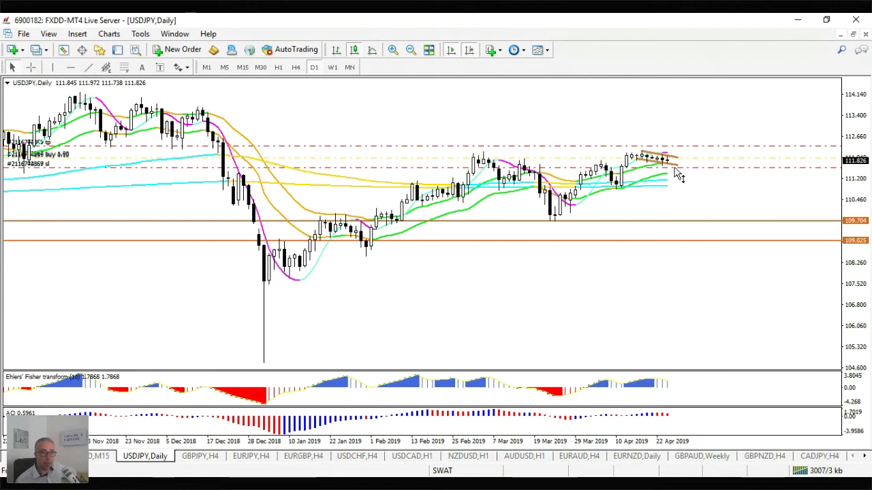
left_click(71, 67)
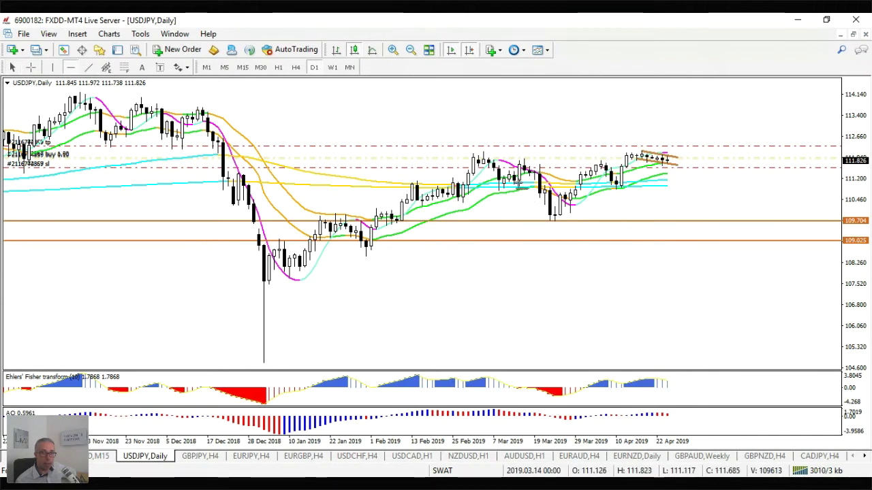
left_click(497, 152)
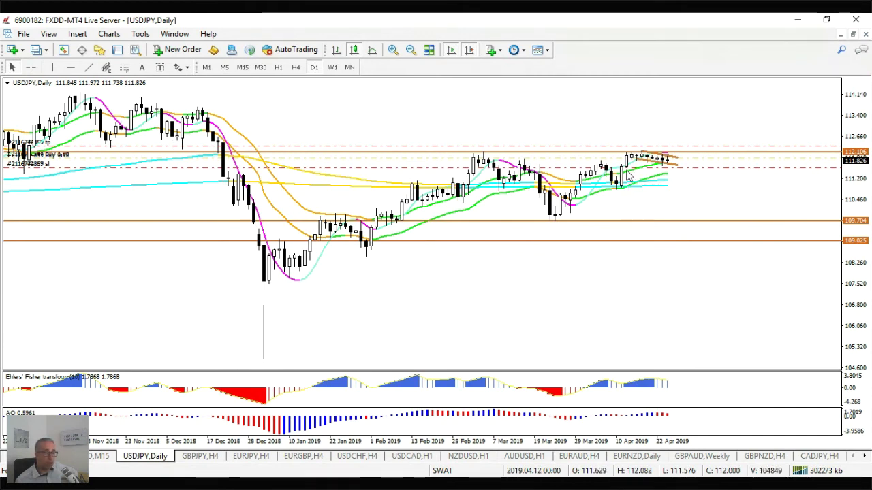
mouse_move(628, 176)
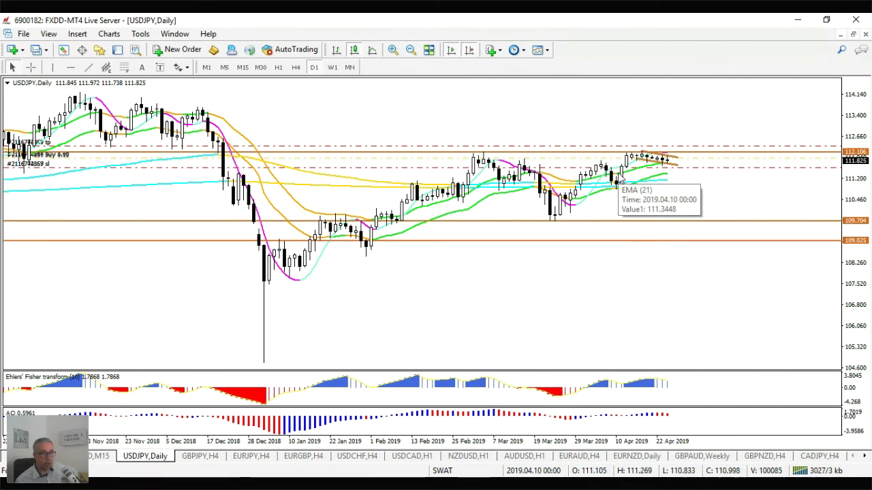
mouse_move(675, 174)
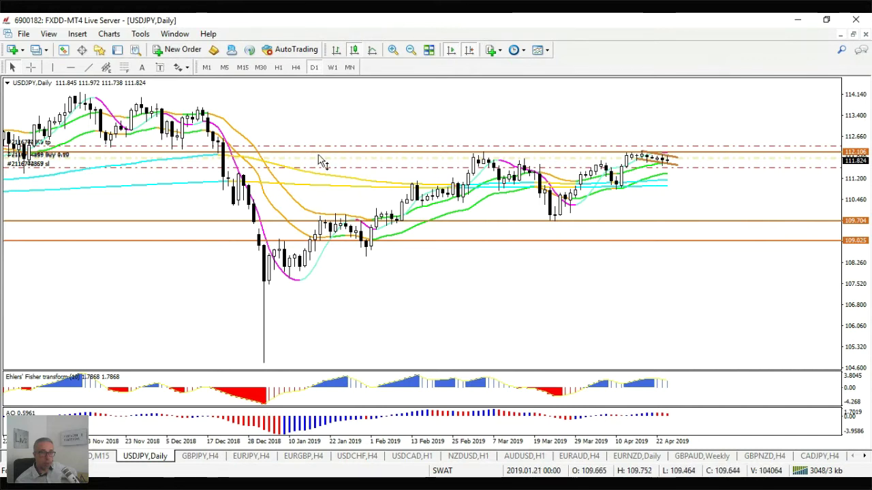
- Return USDJPY to the H4 timeframe and bring up the GBPUSD chart on H4 to examine its recent decline
left_click(300, 65)
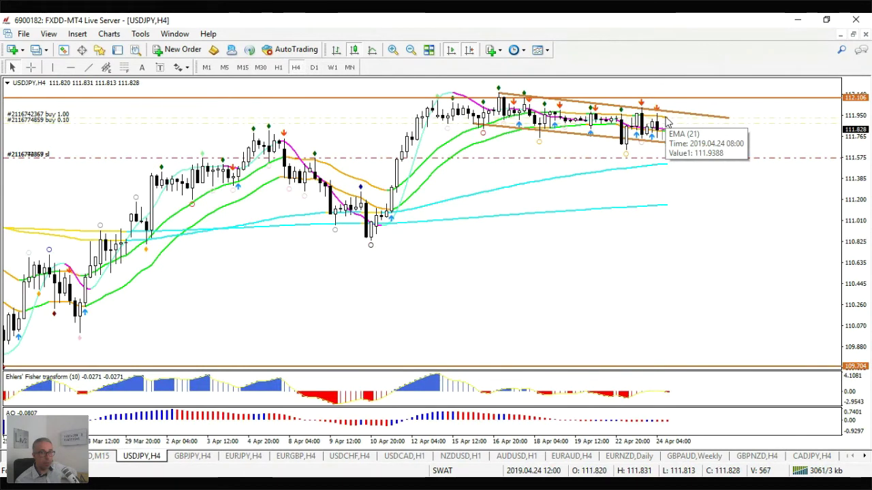
left_click(107, 457)
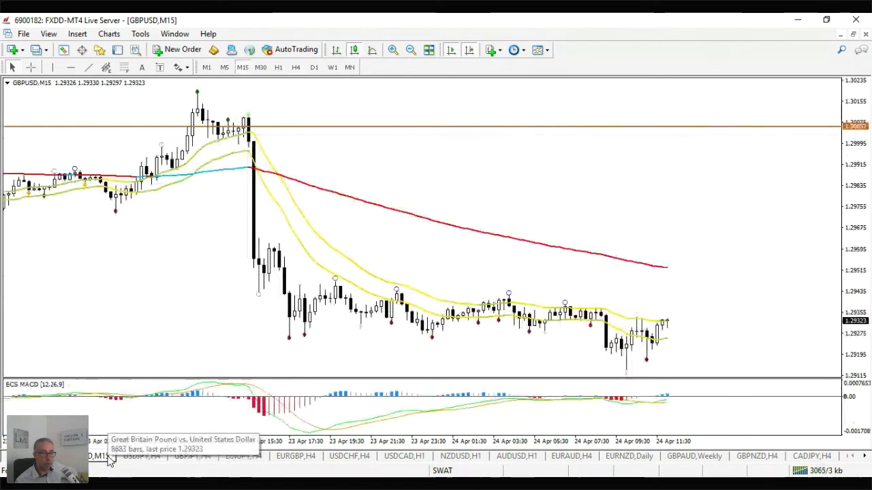
left_click(296, 68)
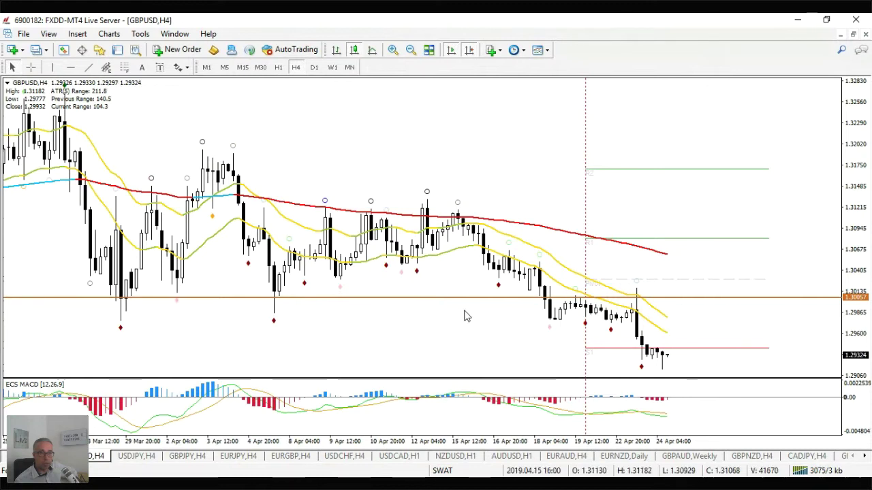
left_click(31, 67)
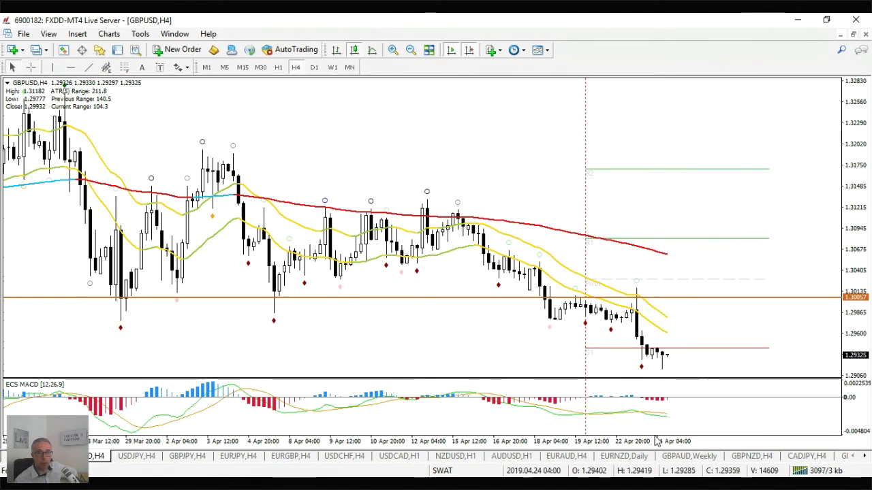
- Switch the GBPUSD chart to the daily timeframe and apply the 1FXDD analysis template
key("minus")
key("minus")
key("minus")
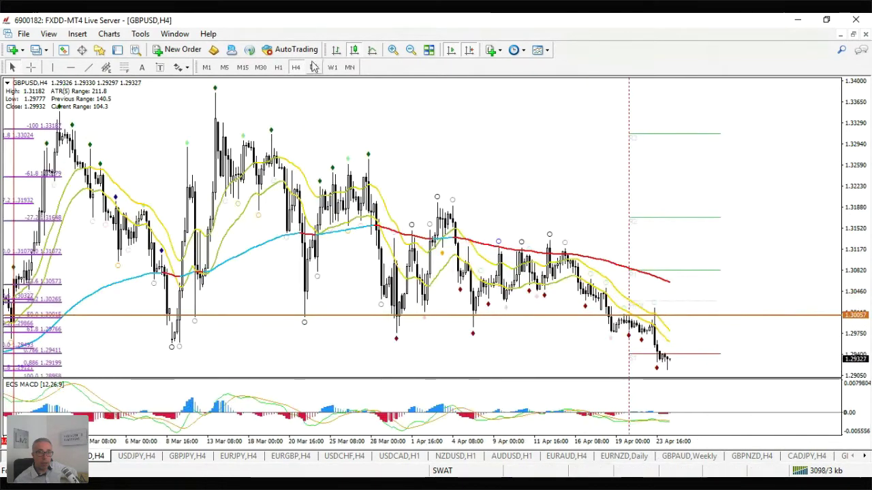
left_click(314, 67)
right_click(413, 151)
mouse_move(470, 272)
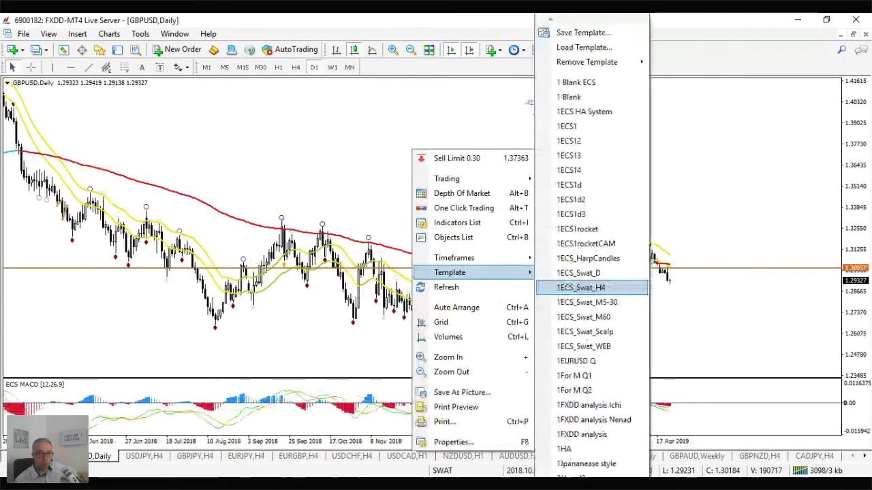
left_click(581, 434)
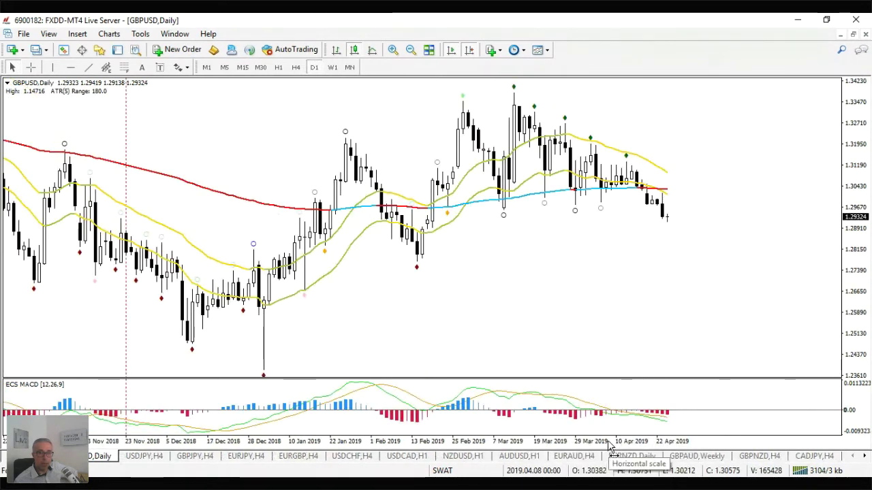
- Draw horizontal support lines at 1.29585 and 1.29767 and a descending trendline from the mid-March high on the GBPUSD daily chart
key("plus")
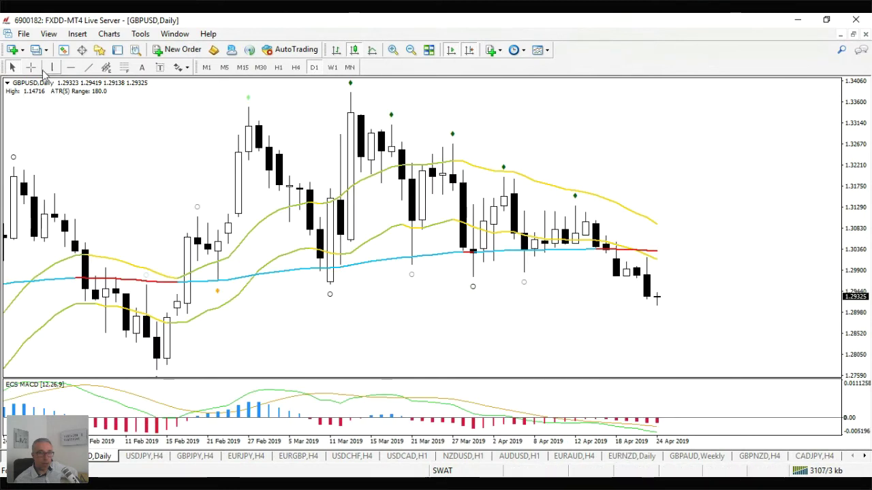
left_click(71, 66)
left_click(341, 285)
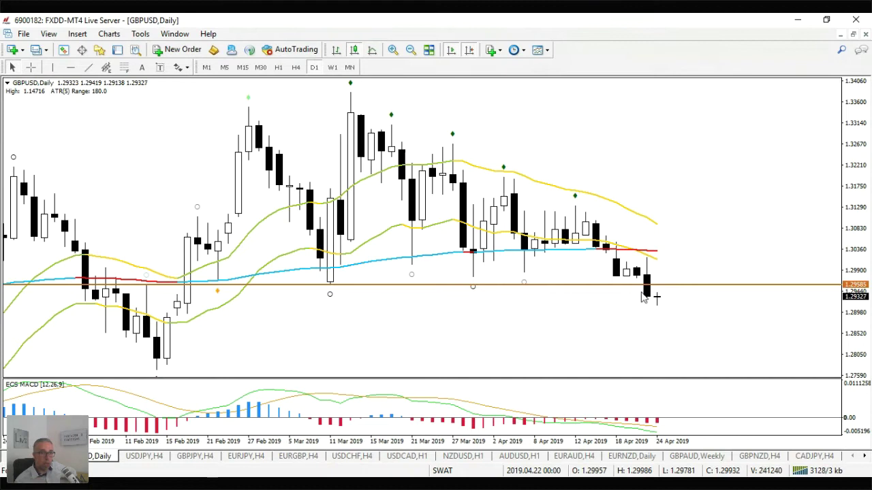
left_click(70, 67)
left_click(488, 276)
left_click(88, 67)
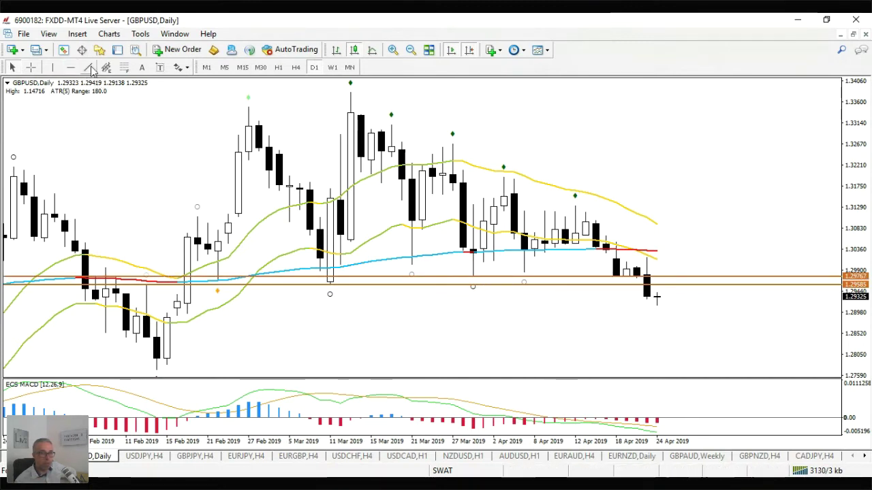
left_click_drag(350, 92, 780, 308)
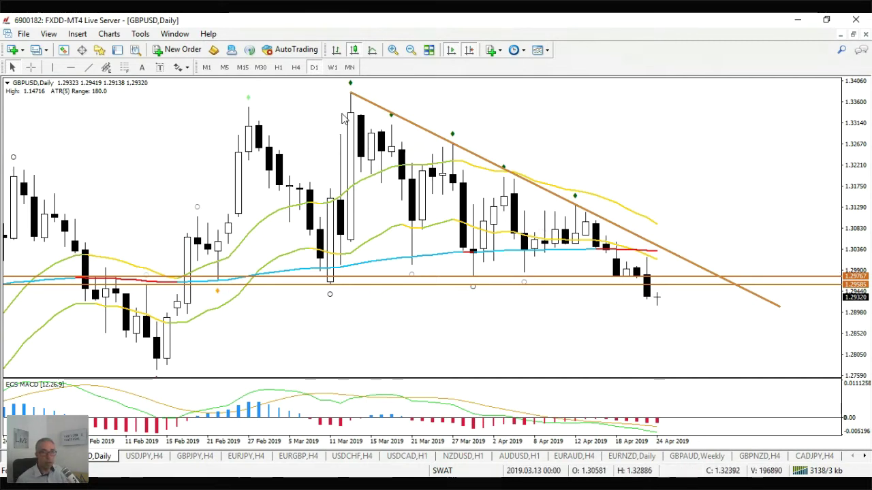
- On the GBPUSD H1 chart, outline the sharp drop and the flag's upper and lower borders with trendlines, plus a rising line from the low
left_click(279, 68)
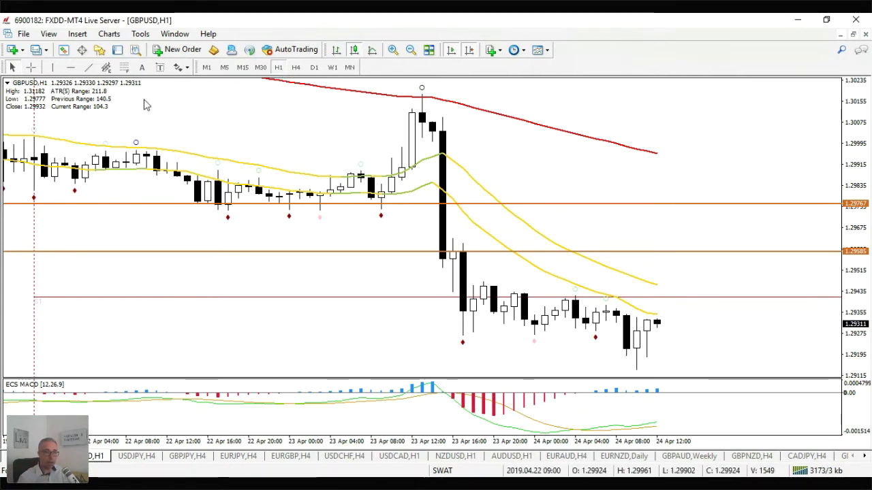
left_click(88, 66)
mouse_move(424, 115)
left_mouse_down()
mouse_move(463, 334)
mouse_move(640, 332)
left_mouse_up()
left_click(87, 67)
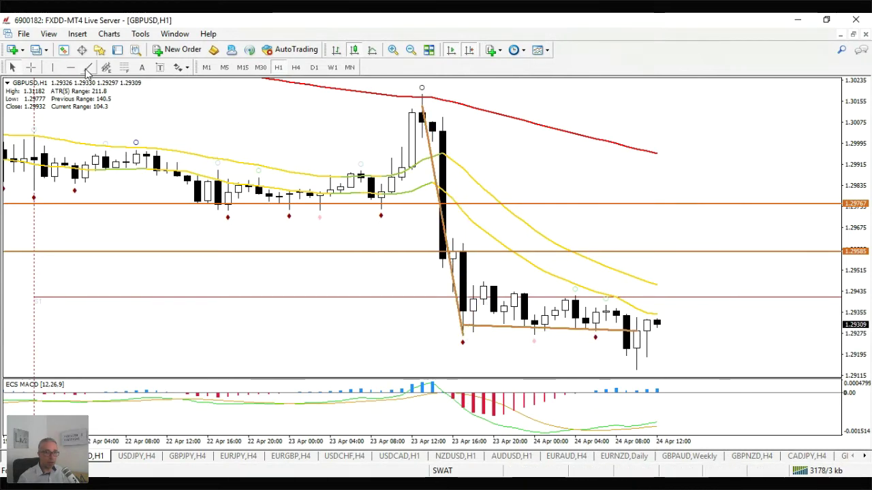
left_click_drag(462, 279, 655, 308)
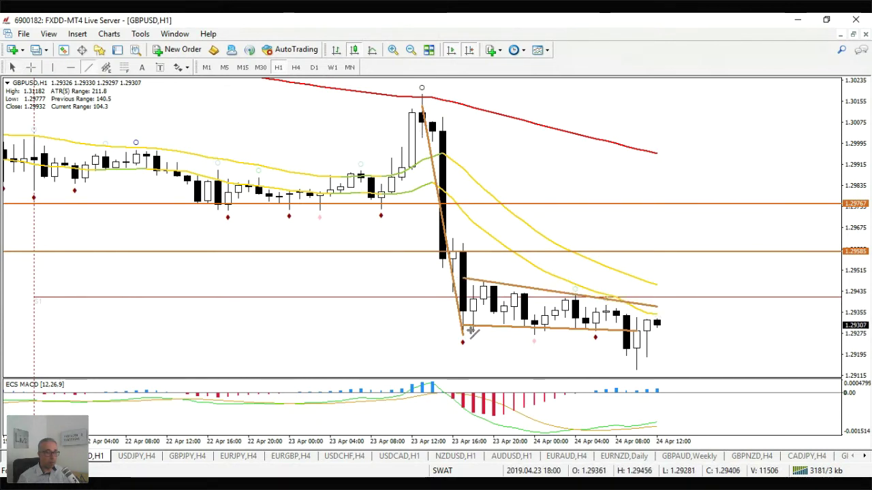
left_click_drag(464, 333, 493, 108)
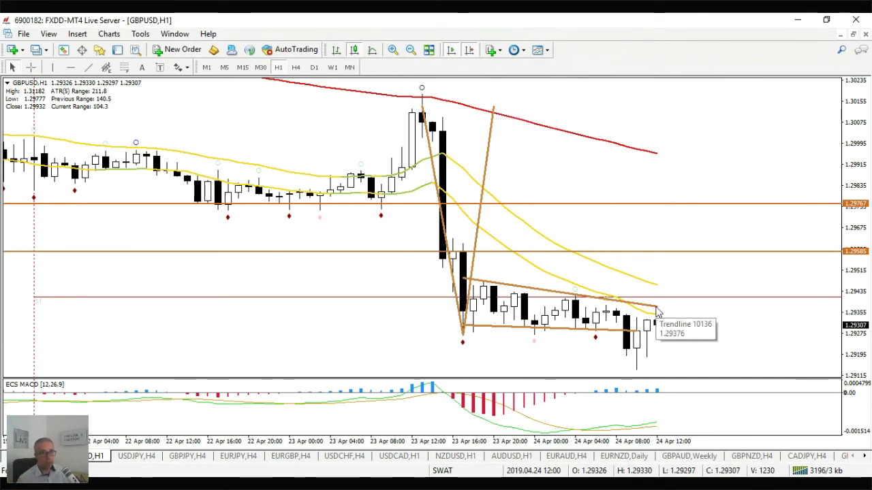
- Check the price area between the flag and the 1.29585 line with the crosshair and view more of the H1 history
left_click(30, 67)
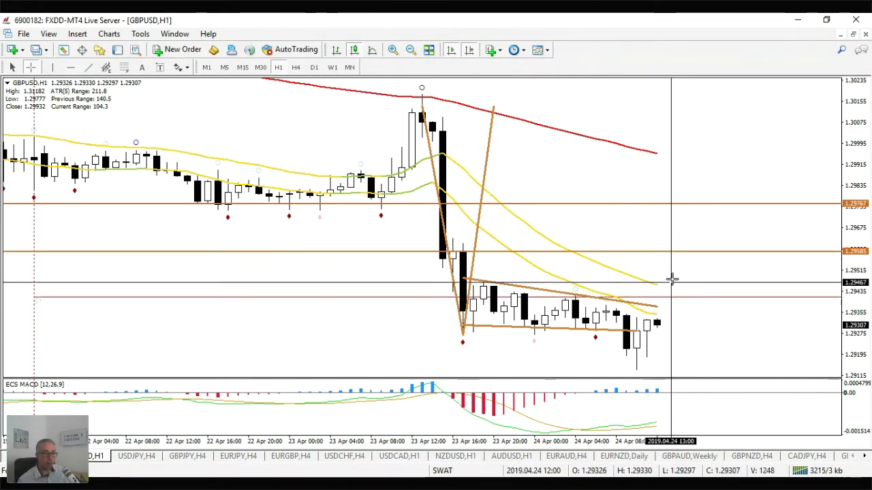
left_click(681, 250)
key("minus")
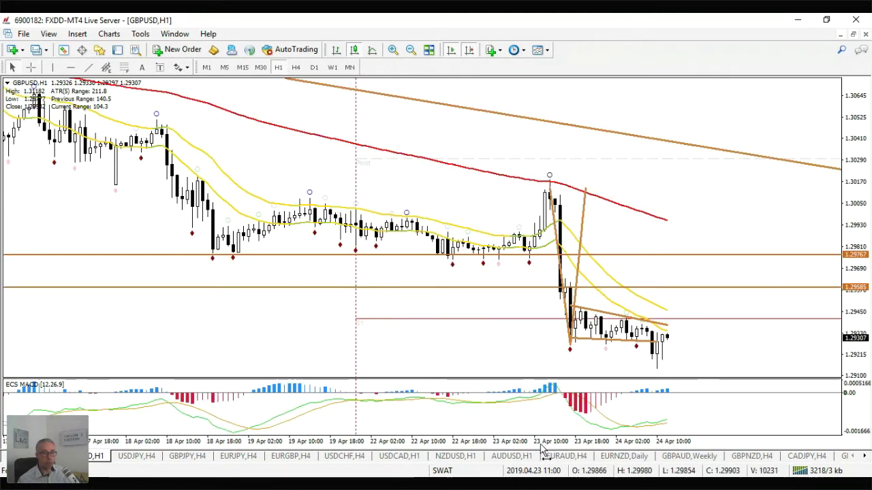
- View more GBPUSD H1 history and examine the latest low and the earlier swing high with the crosshair
key("minus")
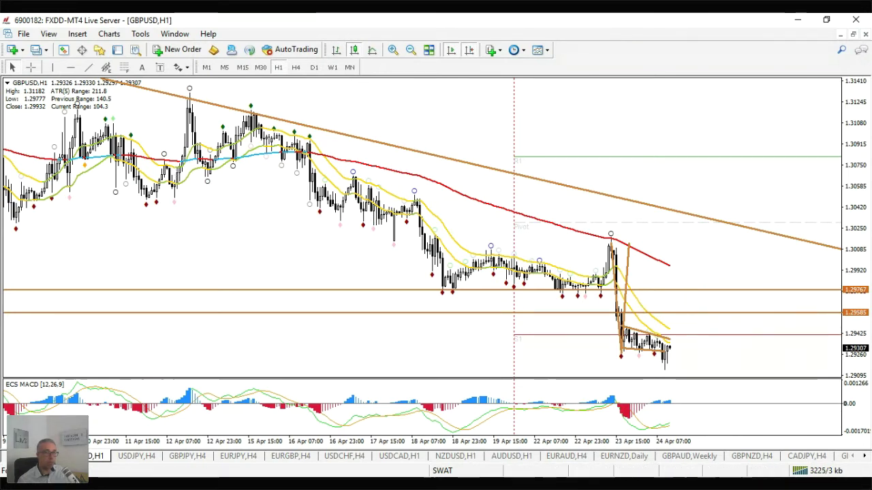
left_click(30, 67)
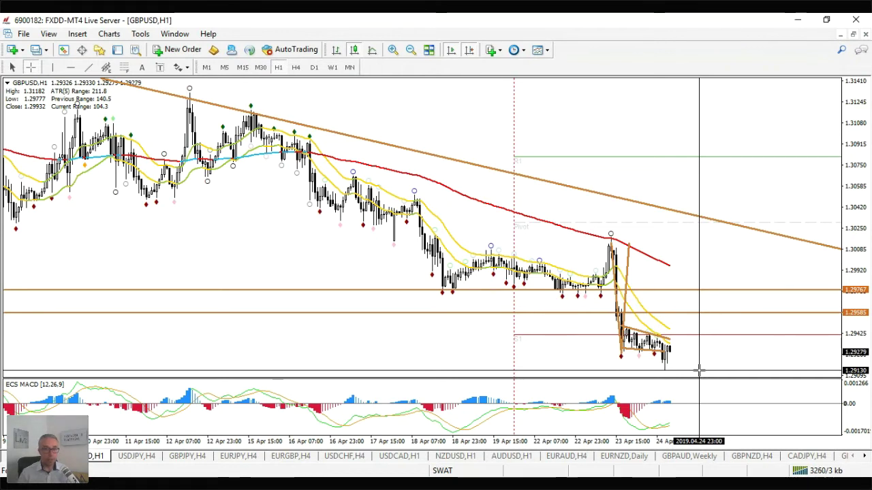
mouse_move(607, 236)
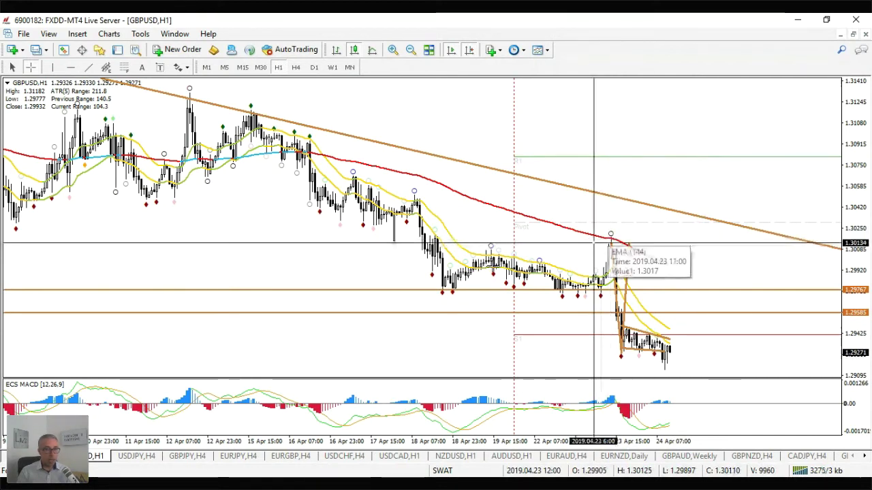
mouse_move(493, 267)
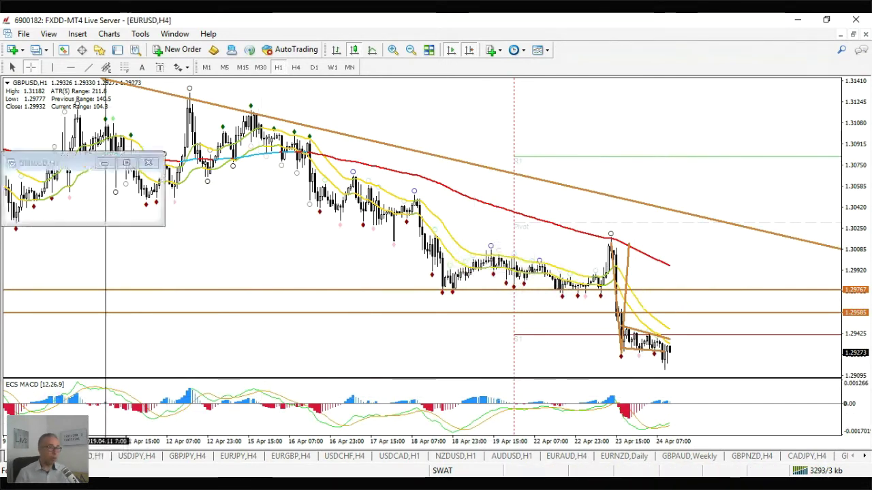
- Open the EURUSD H4 chart and examine the April decline against its Fibonacci levels at different scales with the crosshair
left_click(103, 455)
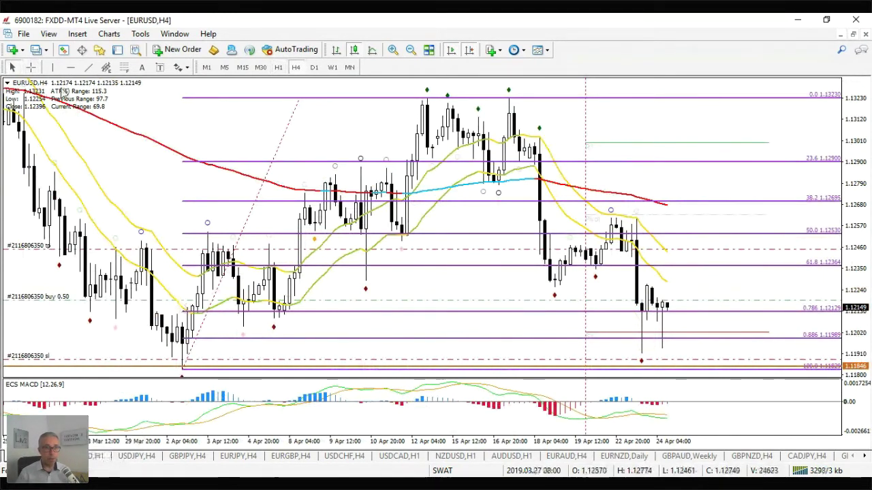
left_click(31, 66)
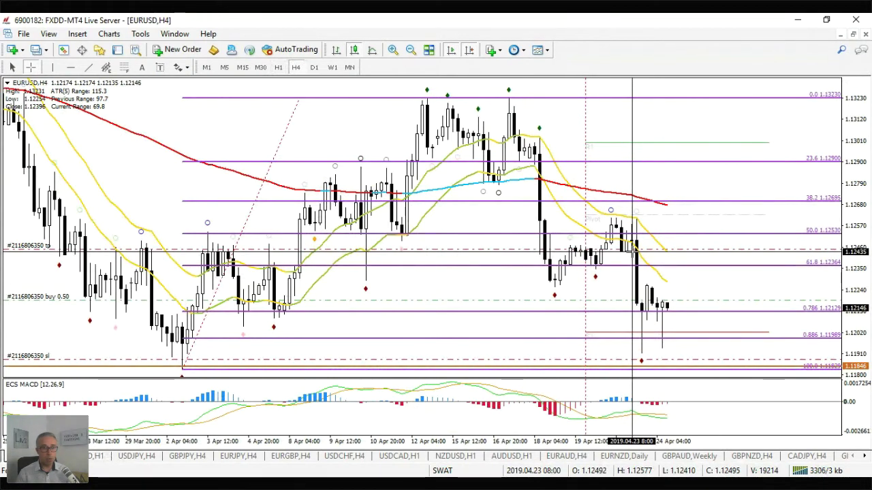
left_click(632, 251)
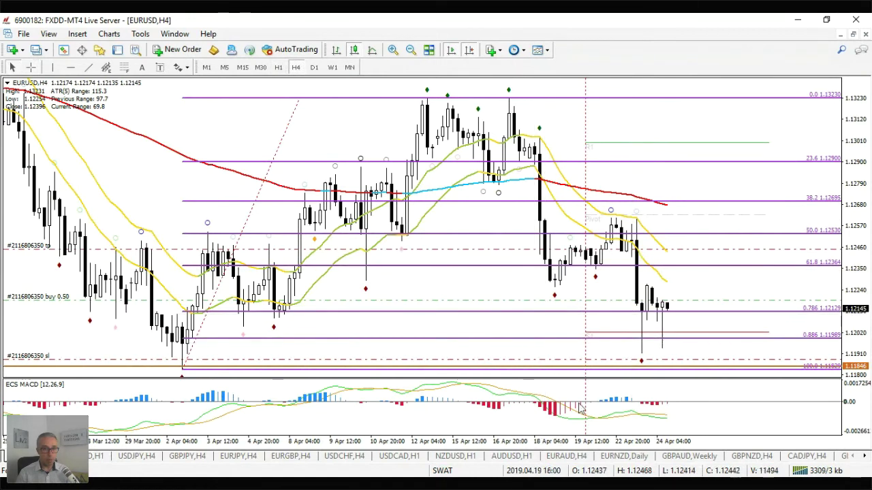
key("minus")
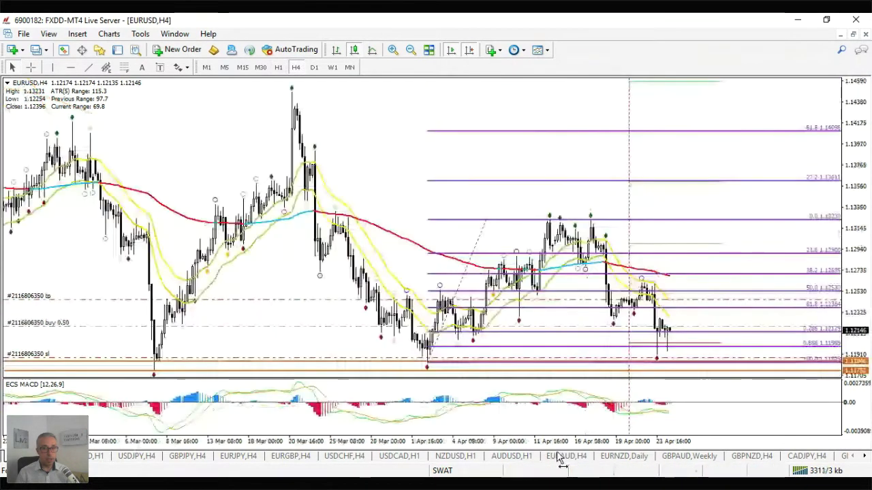
key("minus")
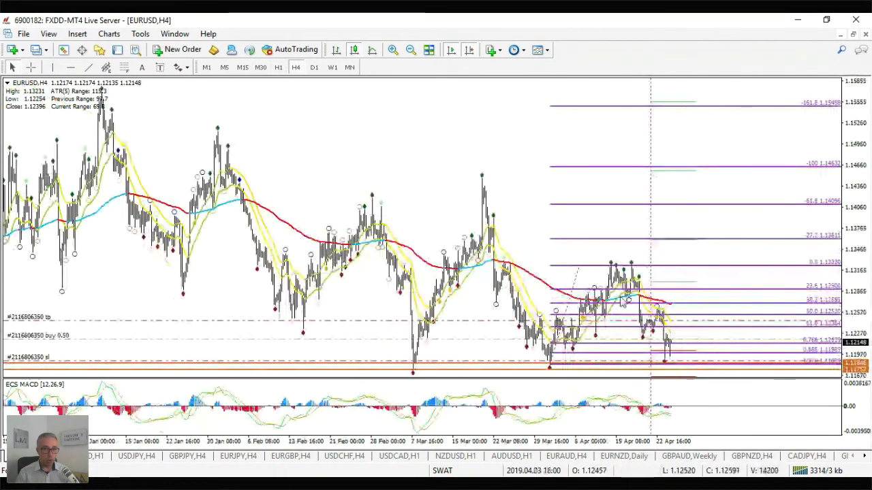
middle_click(664, 321)
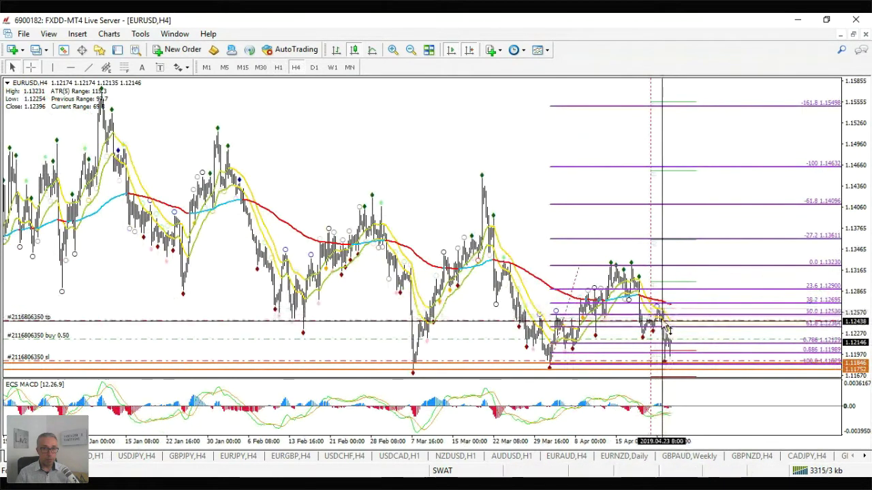
left_click_drag(574, 451, 573, 451)
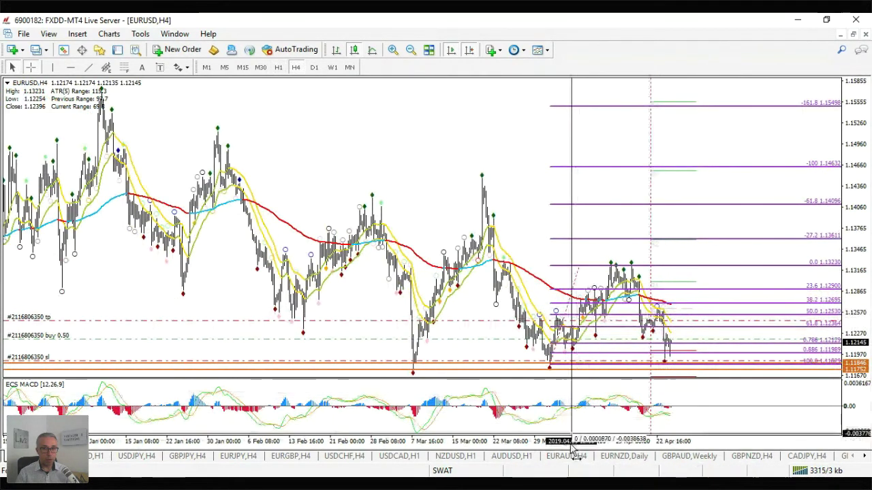
key("plus")
key("plus")
key("plus")
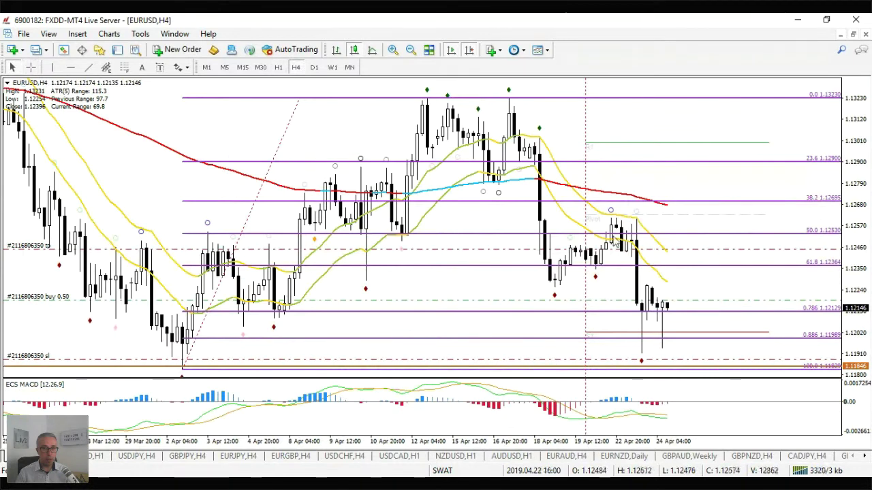
left_click(30, 66)
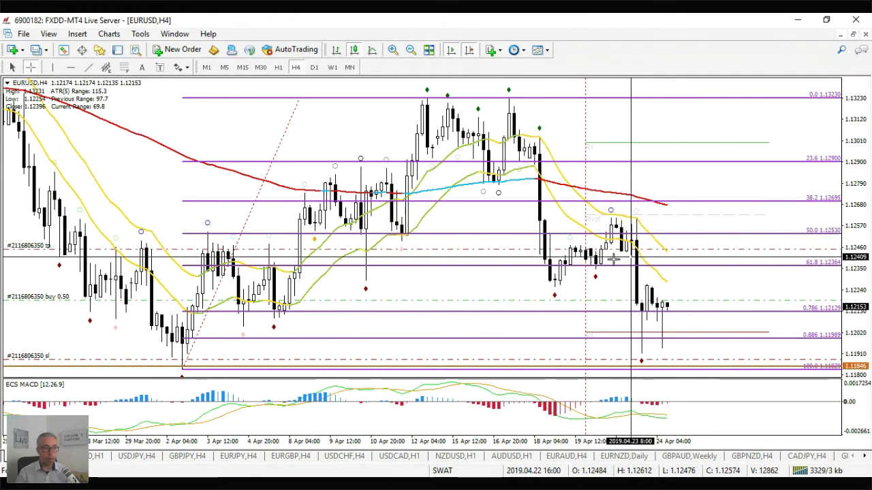
- Draw a rising equidistant channel around the 18 to 23 April pullback on the EURUSD H4 chart and fit it to the candles
left_click(105, 67)
left_click_drag(555, 295, 655, 249)
left_click_drag(558, 232, 565, 243)
left_click_drag(548, 293, 554, 287)
right_click(554, 288)
left_click(600, 298)
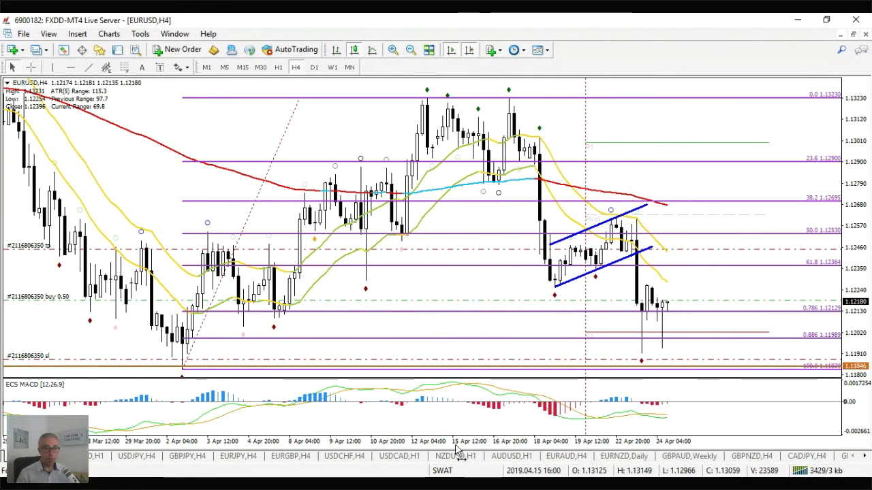
- Draw a rising trendline from the early-March low and a descending trendline from the 20 March high on EURUSD H4, and inspect the latest candles
left_click_drag(459, 448, 448, 446)
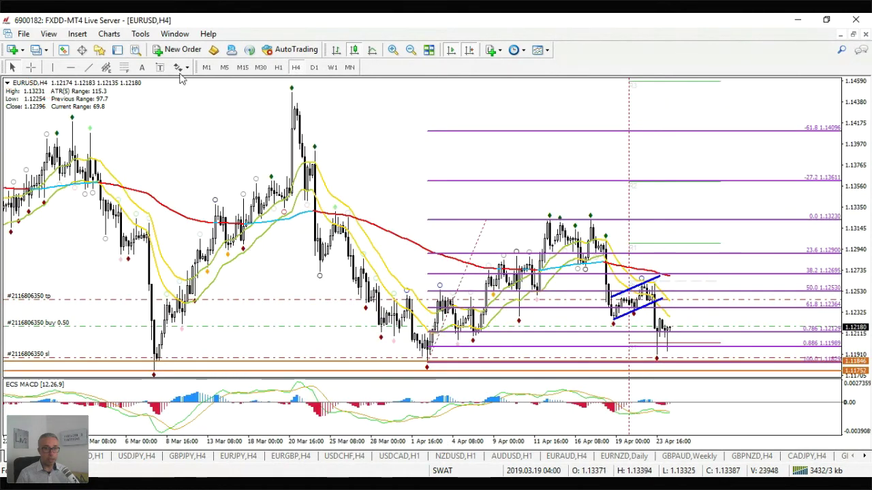
left_click(30, 67)
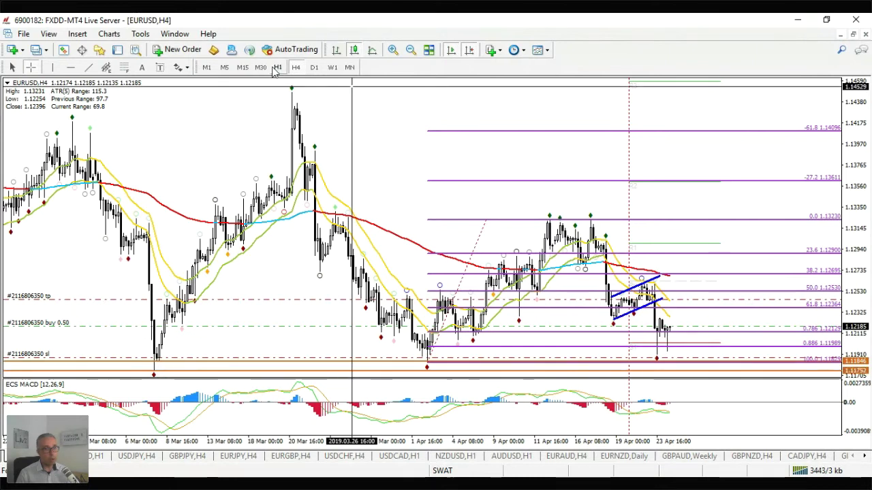
left_click(89, 68)
mouse_move(154, 373)
left_mouse_down()
mouse_move(499, 370)
mouse_move(756, 350)
left_mouse_up()
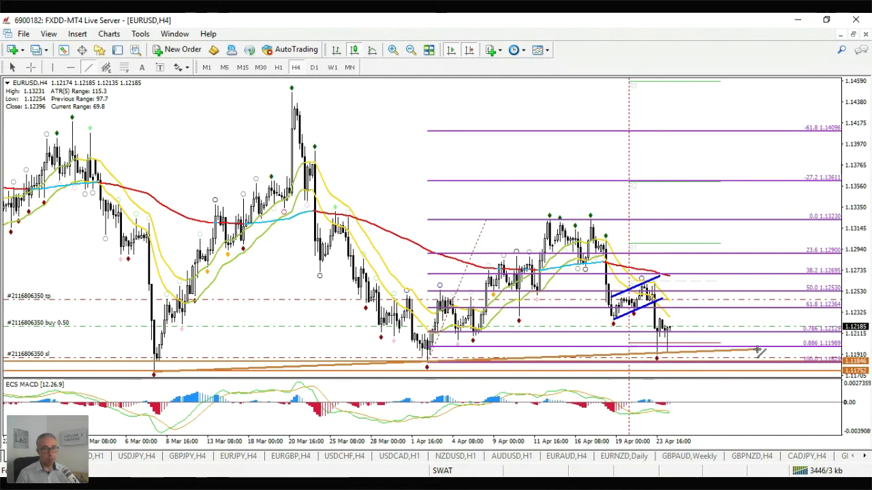
left_click(90, 68)
mouse_move(291, 91)
left_mouse_down()
mouse_move(827, 306)
mouse_move(772, 285)
mouse_move(749, 293)
left_mouse_up()
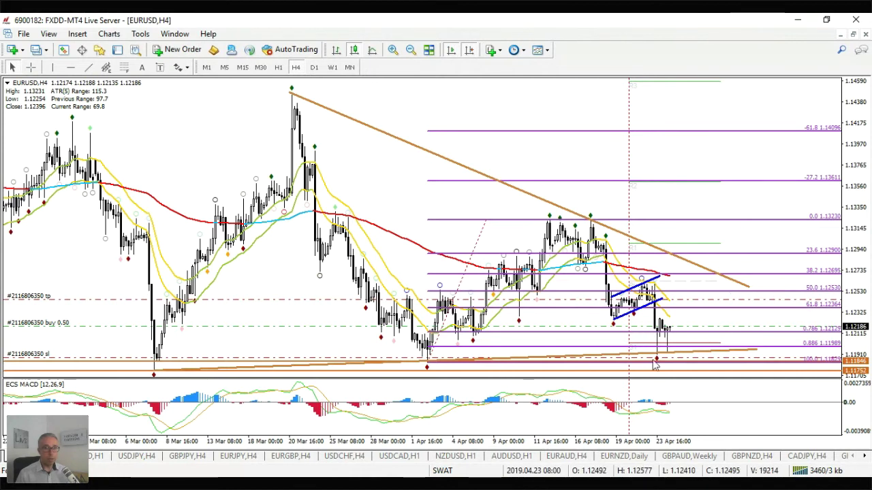
left_click_drag(667, 443, 634, 356)
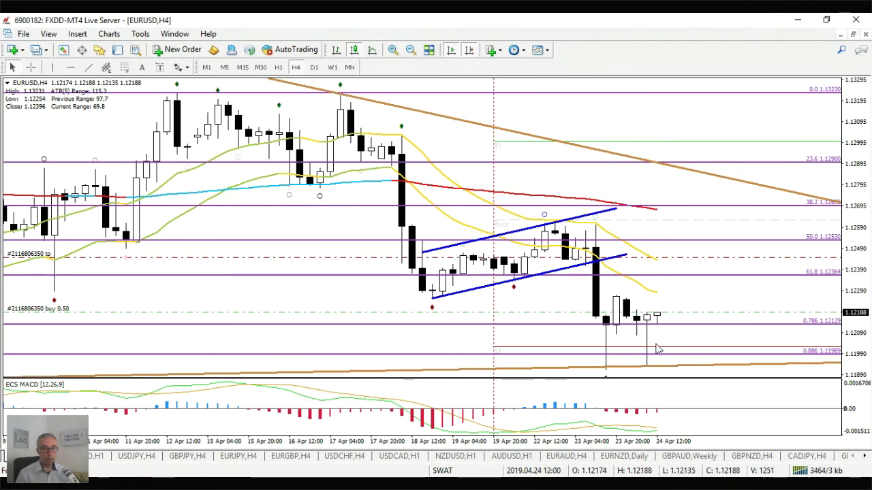
left_click(31, 67)
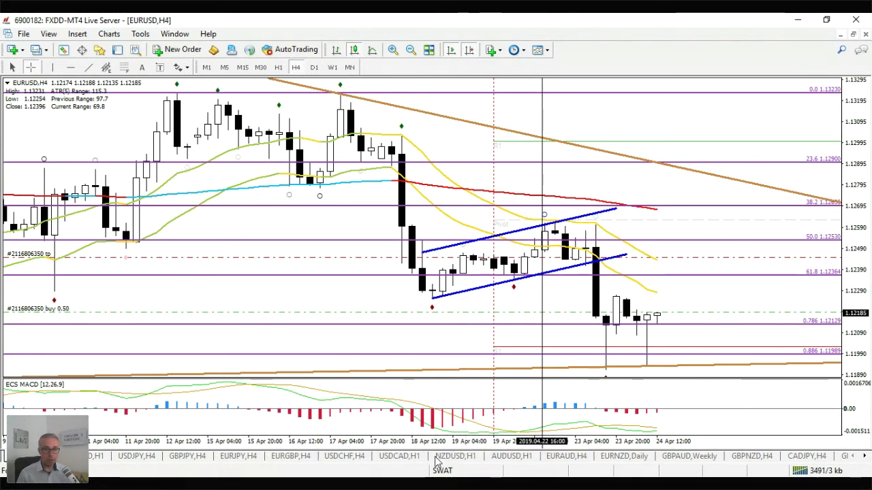
- Switch the EURNZD chart to H1 and draw horizontal lines at 1.68398 and 1.68361 along the mid-April highs
left_click(622, 460)
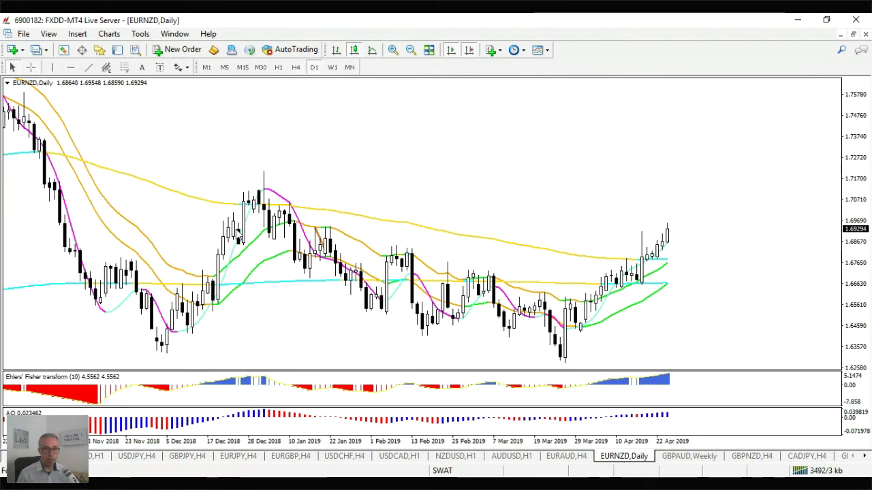
left_click(284, 68)
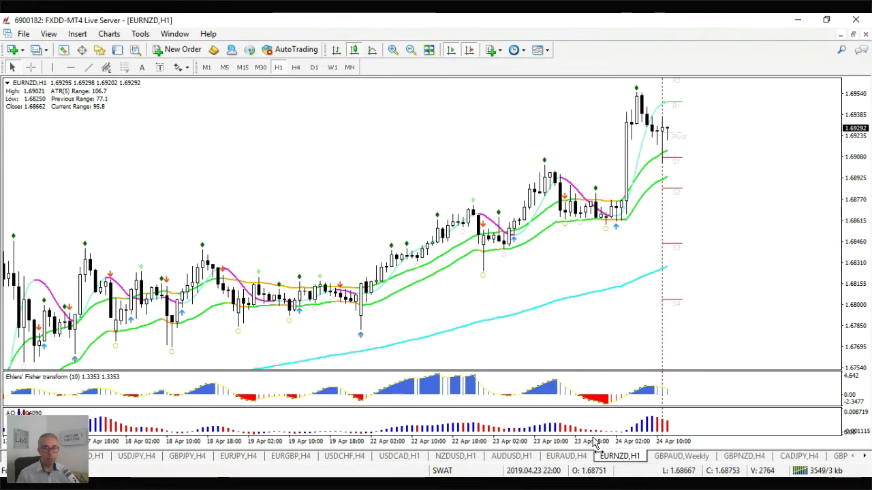
key("minus")
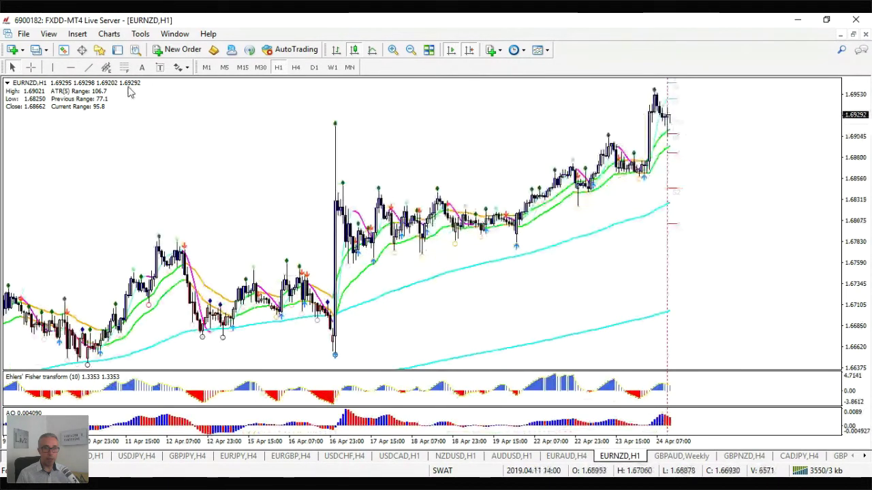
left_click(70, 67)
left_click(451, 193)
left_click_drag(376, 193, 354, 192)
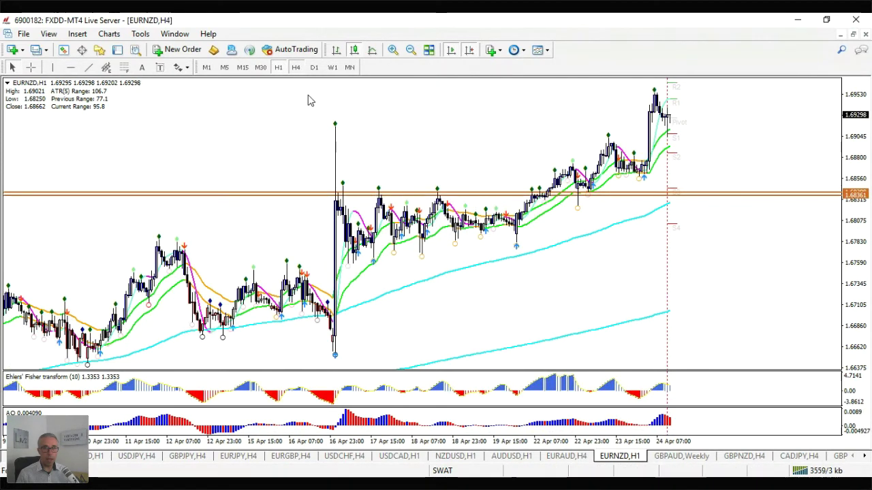
- Delete the EMA (544) indicator from the EURNZD H4 chart and check the price action around the two horizontal lines
right_click(456, 193)
left_click(470, 200)
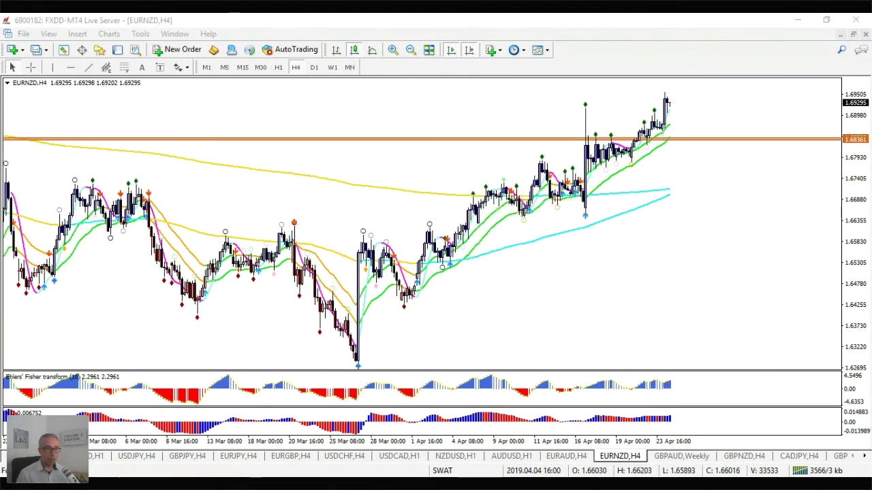
right_click(402, 189)
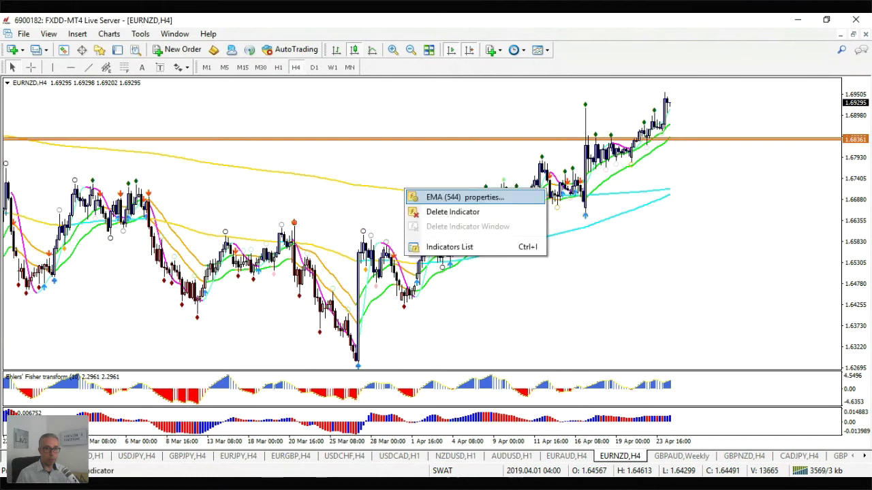
left_click(435, 211)
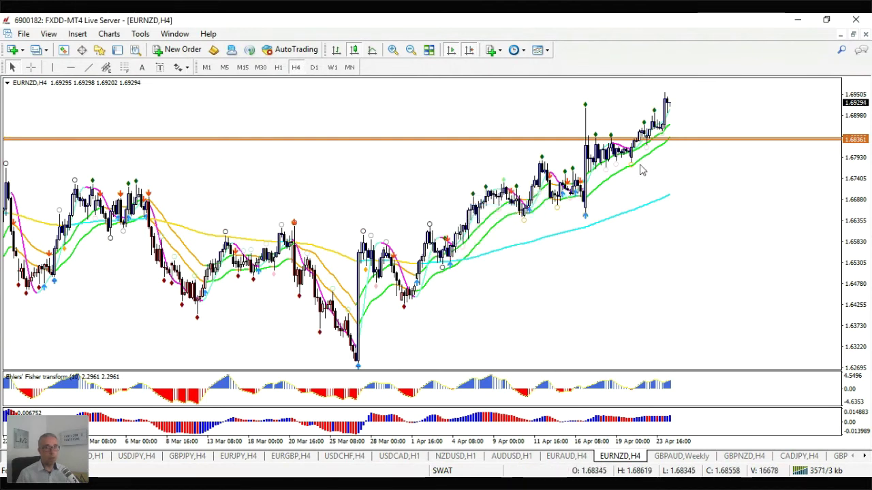
mouse_move(656, 139)
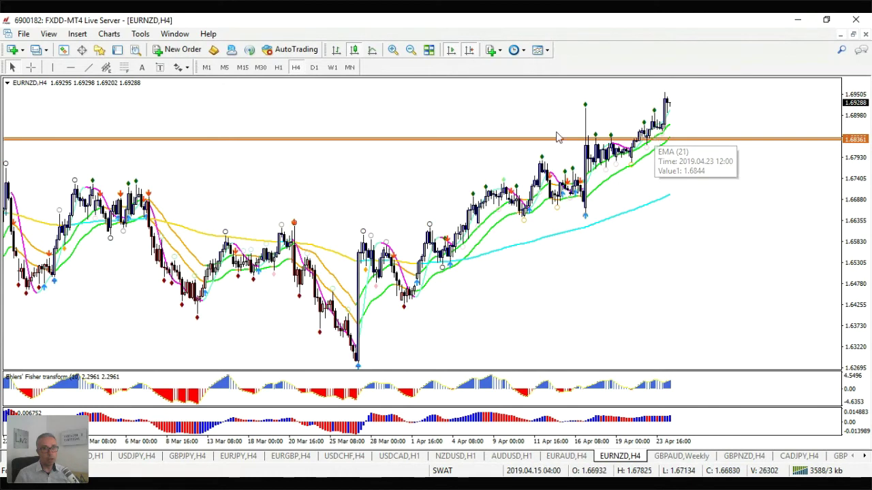
left_click(31, 66)
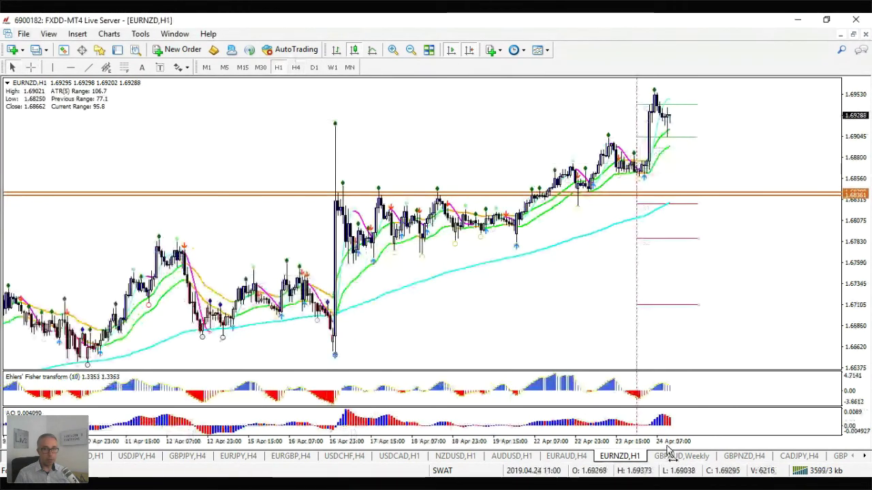
- On the EURNZD H1 chart, draw a descending trendline from the 24 April high, add a near-horizontal line through the 23 April high, and steepen the trendline
key("plus")
middle_click(634, 164)
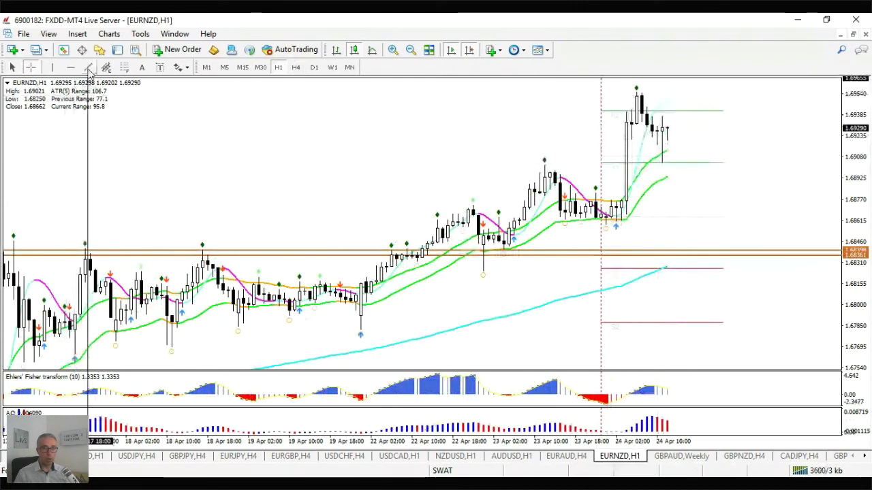
left_click(88, 67)
left_click_drag(637, 90, 731, 148)
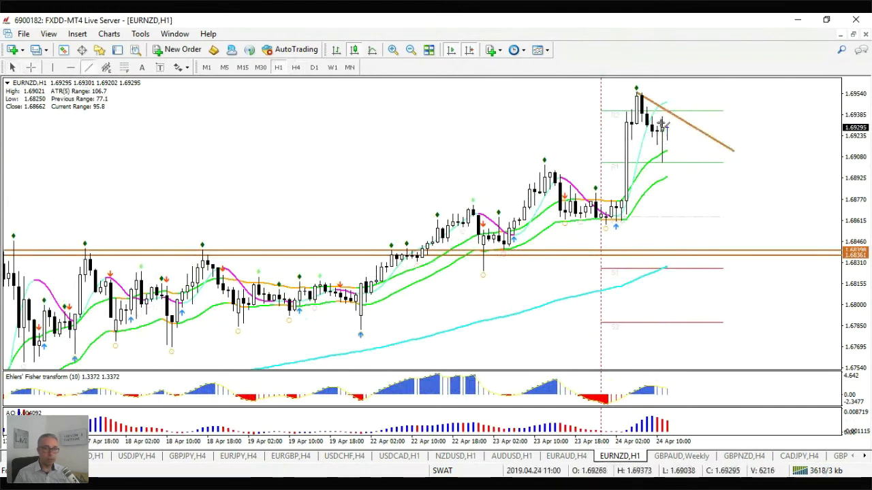
left_click_drag(575, 164, 528, 165)
left_click_drag(659, 167, 719, 164)
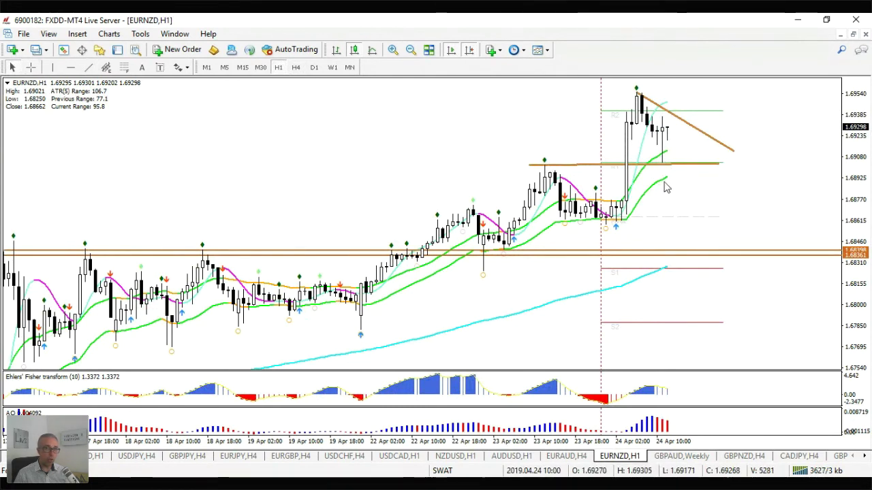
double_click(730, 150)
left_click_drag(720, 159, 711, 162)
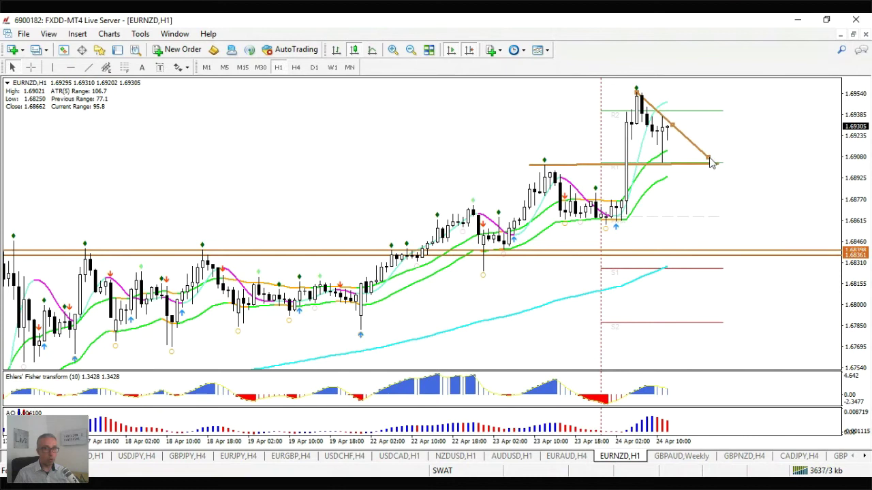
- Draw a descending lower border beneath the EURNZD H1 pullback to complete the flag, and inspect the latest candles with the crosshair
left_click(88, 67)
mouse_move(627, 143)
left_mouse_down()
mouse_move(644, 163)
mouse_move(713, 196)
left_mouse_up()
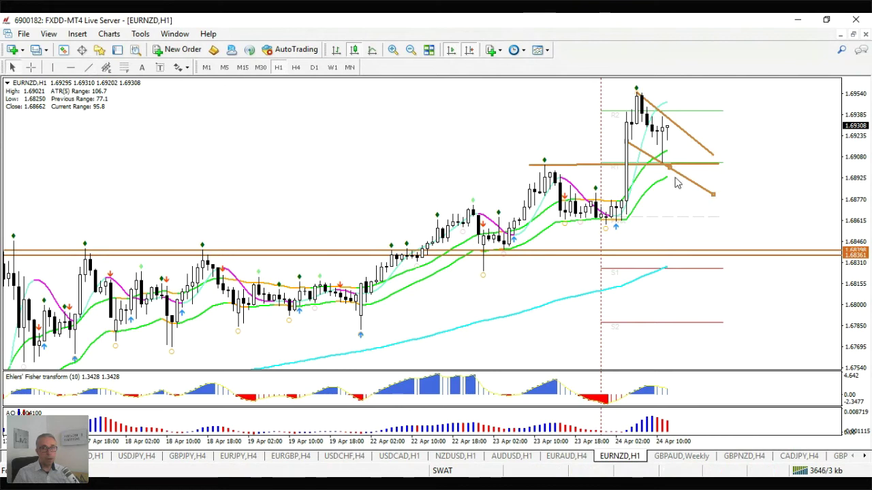
left_click(30, 67)
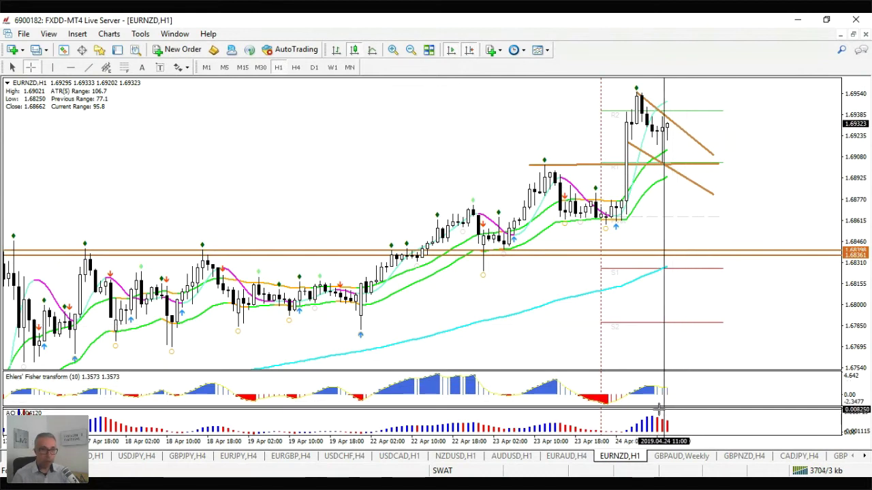
- Open the USDCHF chart, set it to the Monthly timeframe, and examine the price action since 2014 with the crosshair
left_click(349, 456)
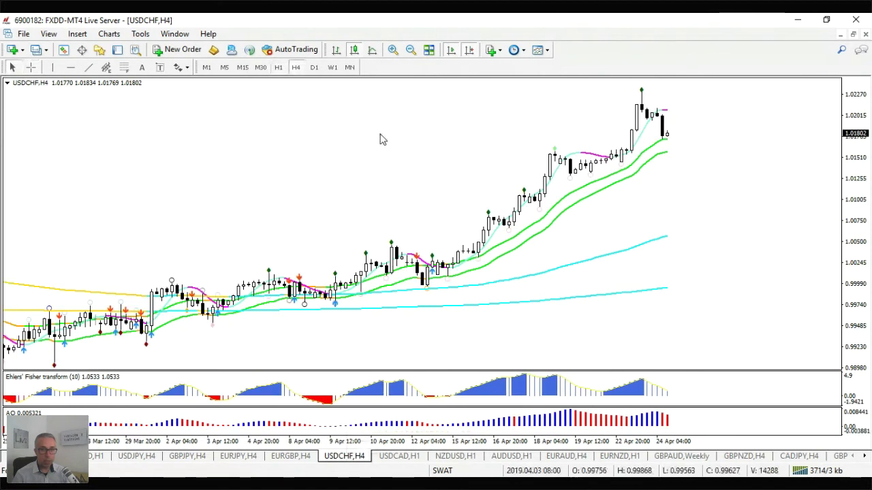
left_click(350, 70)
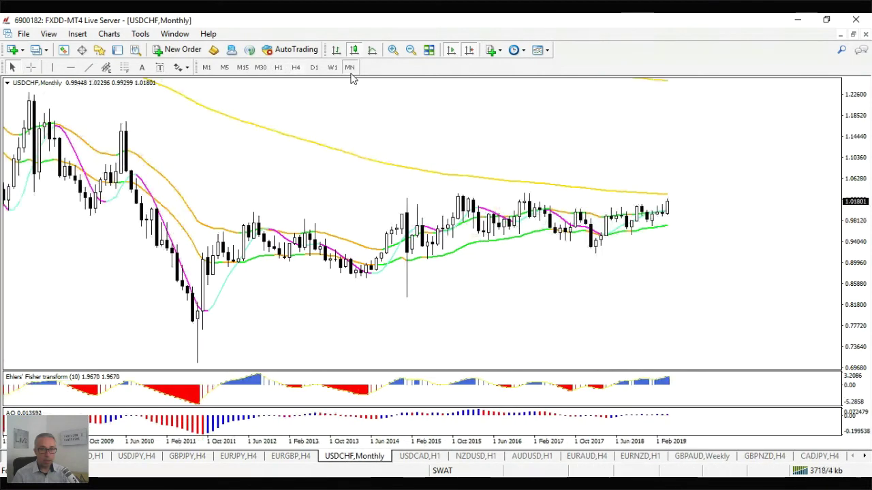
left_click(30, 68)
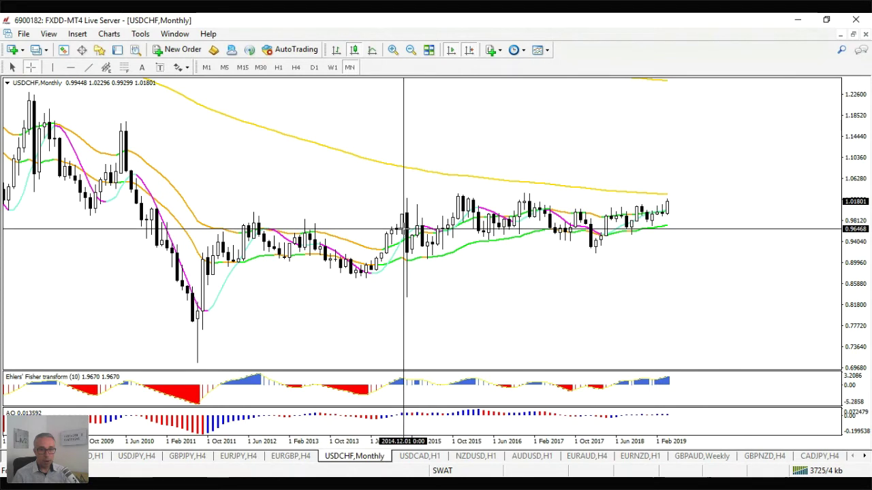
mouse_move(404, 229)
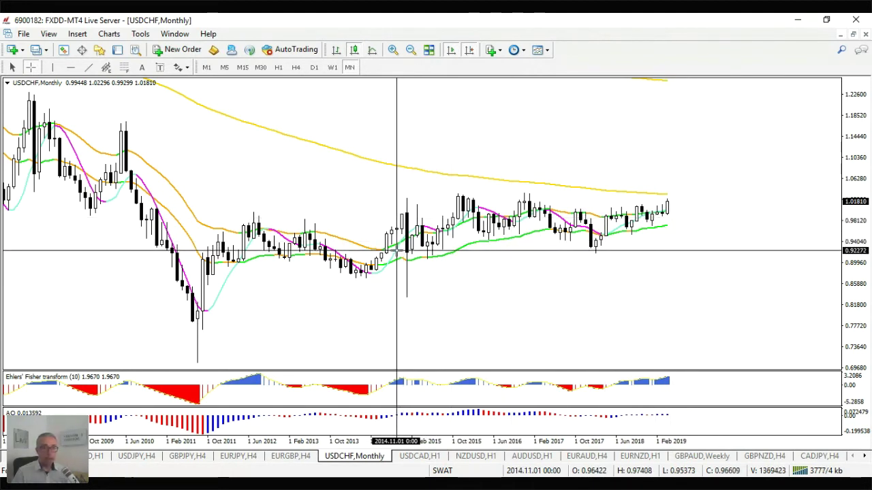
mouse_move(397, 252)
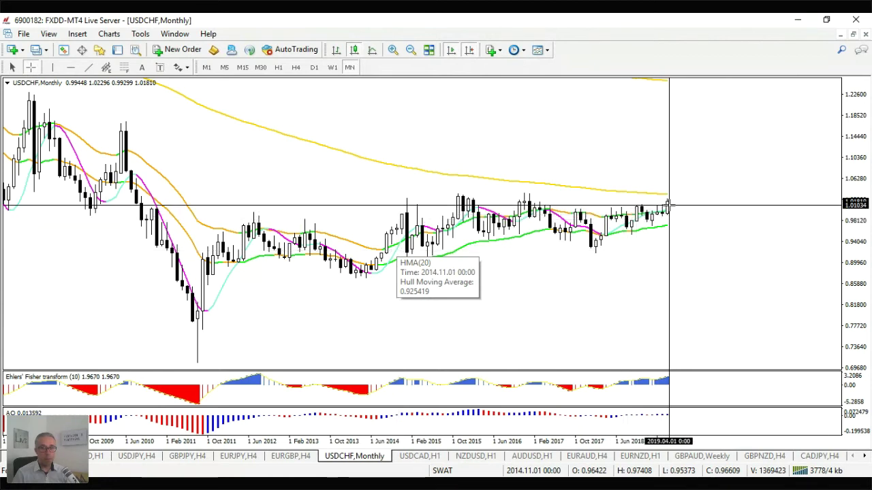
- Draw horizontal lines at 0.99979 and 1.00718, plus two along the 2015–2016 highs at 1.03181 and 1.02442, on the USDCHF Monthly chart
left_click(69, 67)
left_click(594, 212)
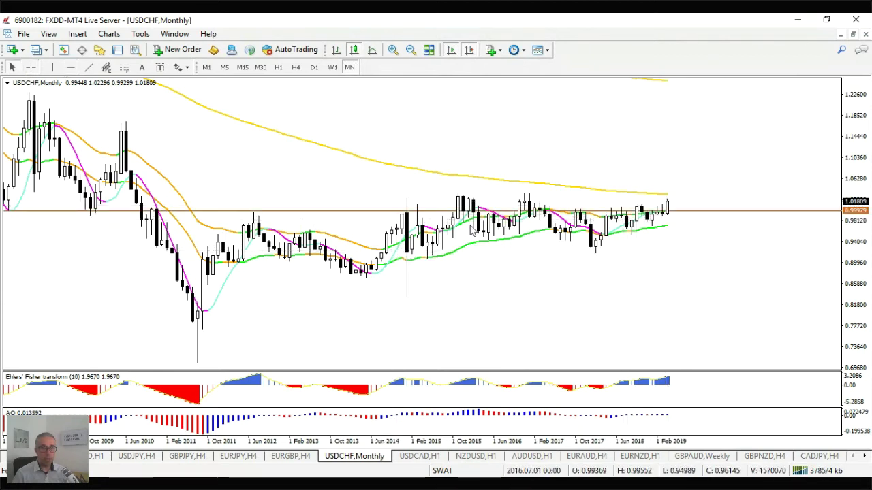
left_click(617, 207)
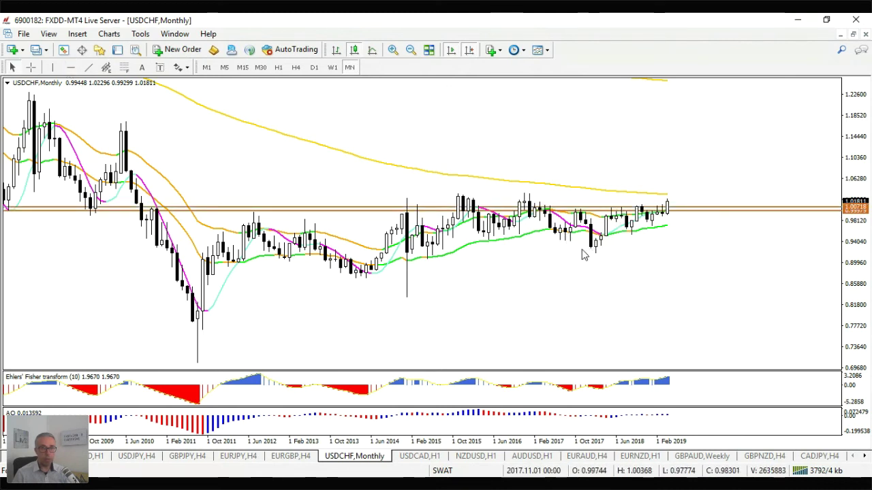
left_click(70, 66)
left_click(463, 195)
left_click(70, 66)
left_click(414, 199)
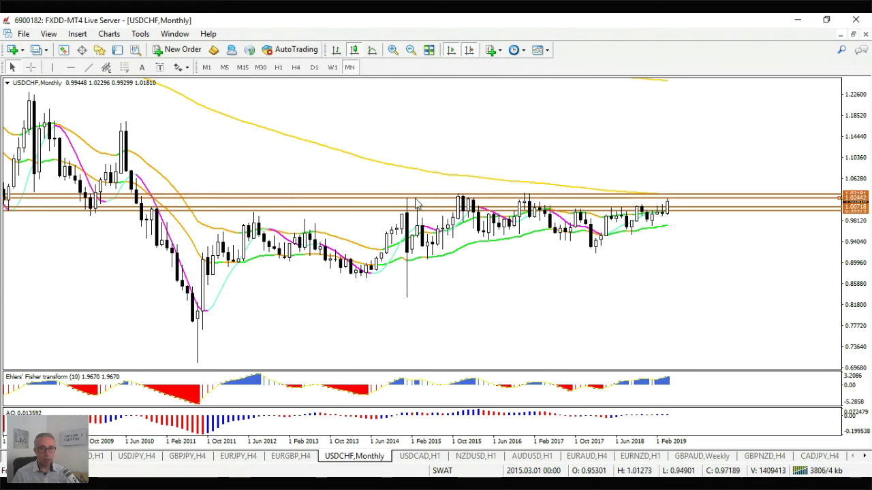
- Switch USDCHF to the Weekly timeframe and delete the long-period yellow moving average running just beneath the latest candles
left_click(332, 68)
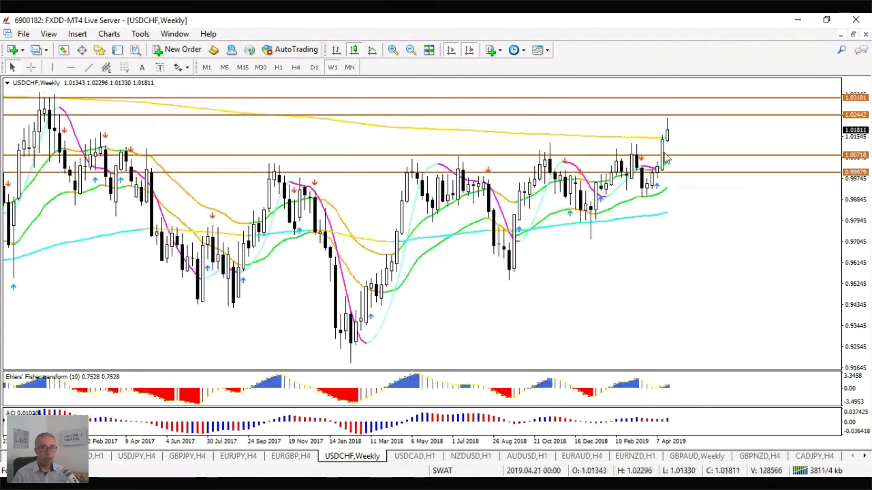
right_click(610, 137)
left_click(640, 158)
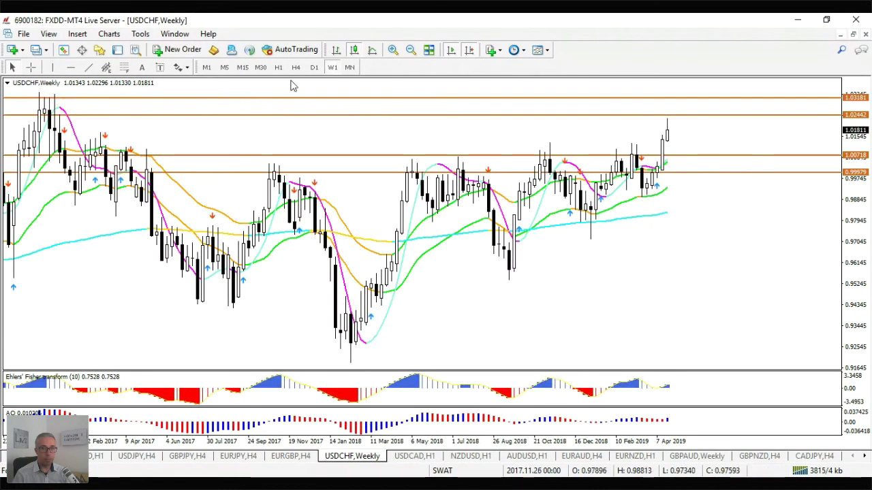
- Review the latest USDCHF price action against the moving averages and horizontal lines on the Daily, H4 and H1 timeframes
left_click(315, 67)
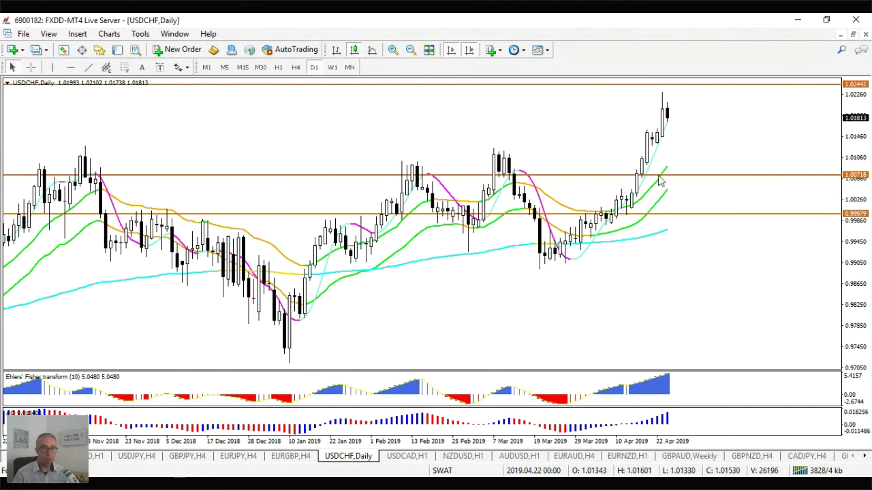
left_click(297, 68)
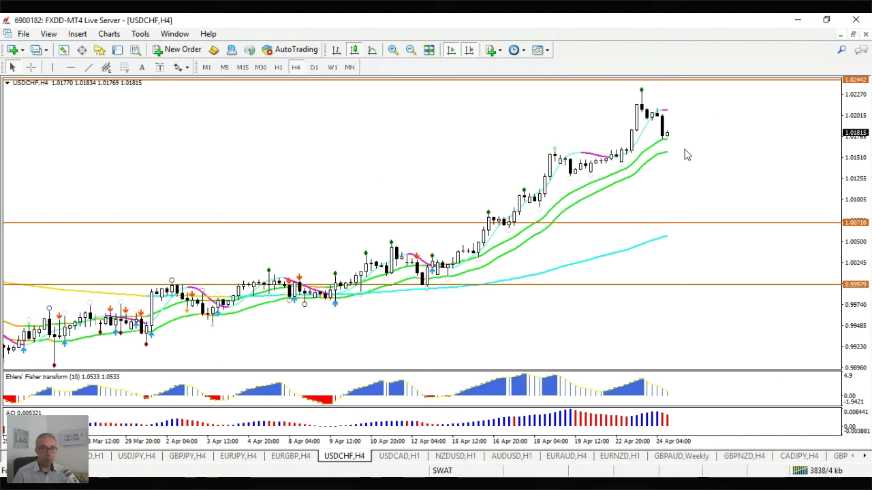
left_click(277, 69)
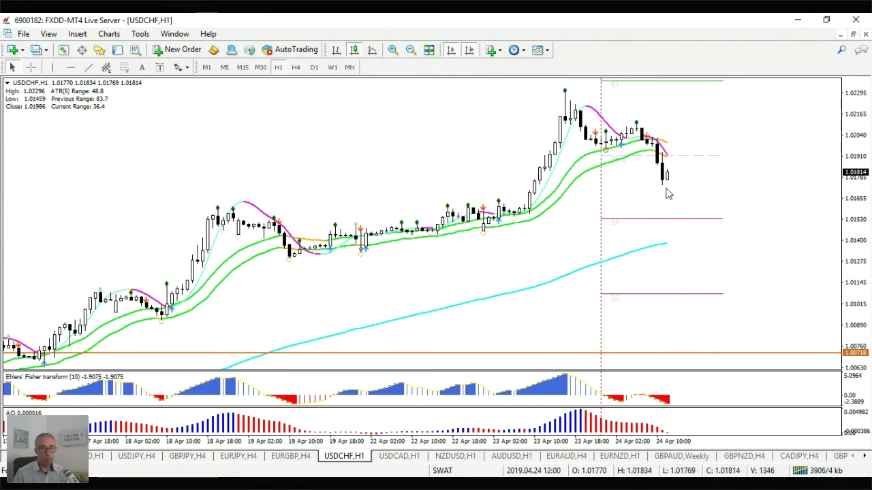
- On the USDCHF H4 chart, draw horizontal lines at 1.01564 and 1.01296 bordering the 18–22 April consolidation
left_click(294, 68)
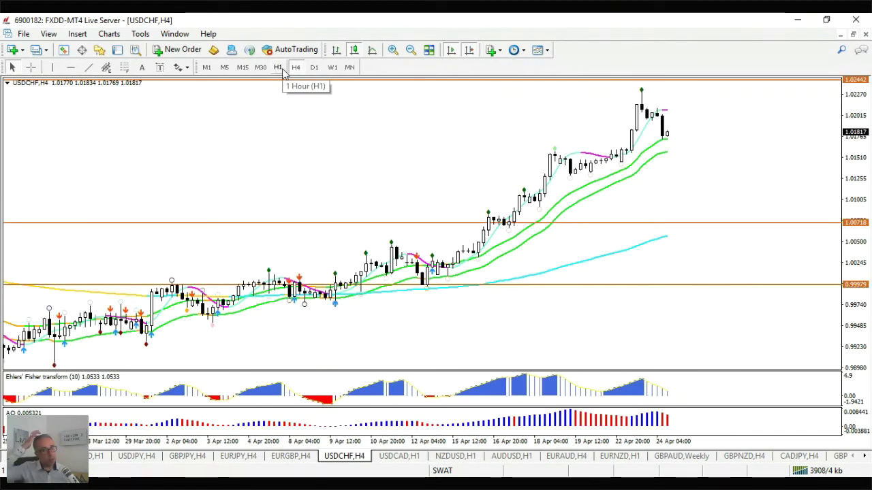
left_click(71, 68)
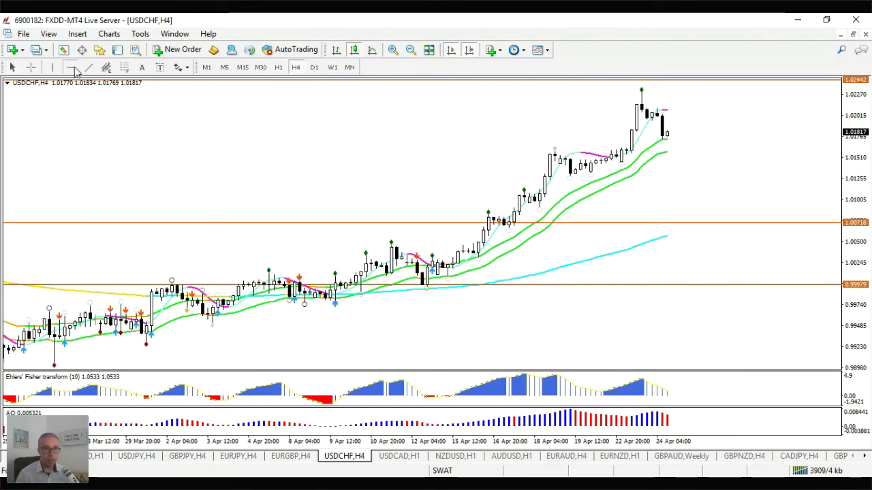
left_click(568, 155)
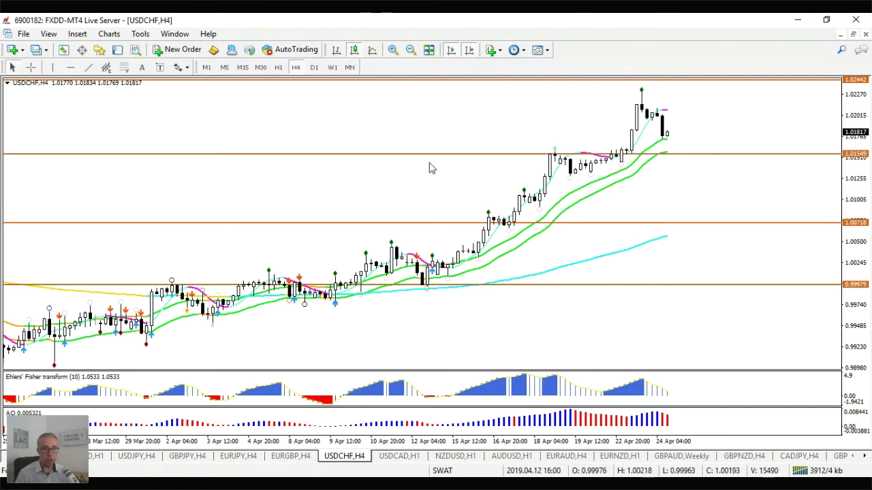
left_click_drag(436, 159, 442, 156)
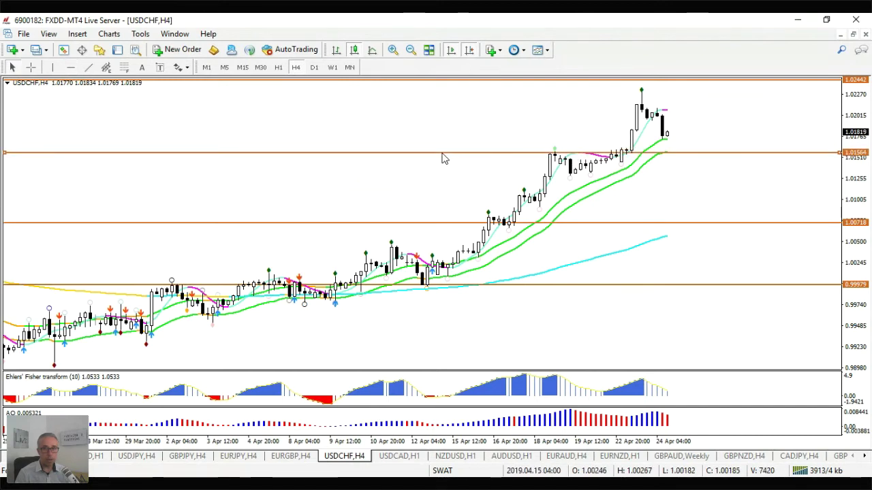
left_click(71, 67)
left_click(577, 176)
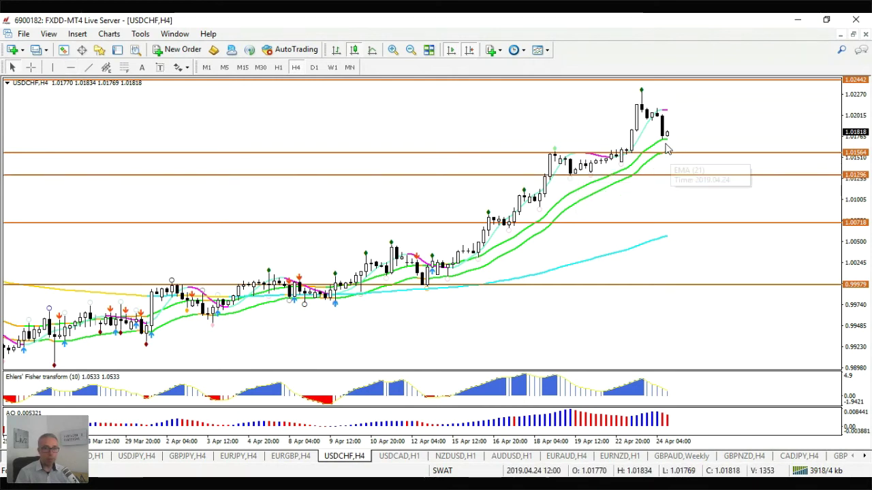
- On the USDCHF H1 chart, sketch a trendline zigzag from the current price down to about 1.0145 and back up to about 1.0229
left_click(278, 67)
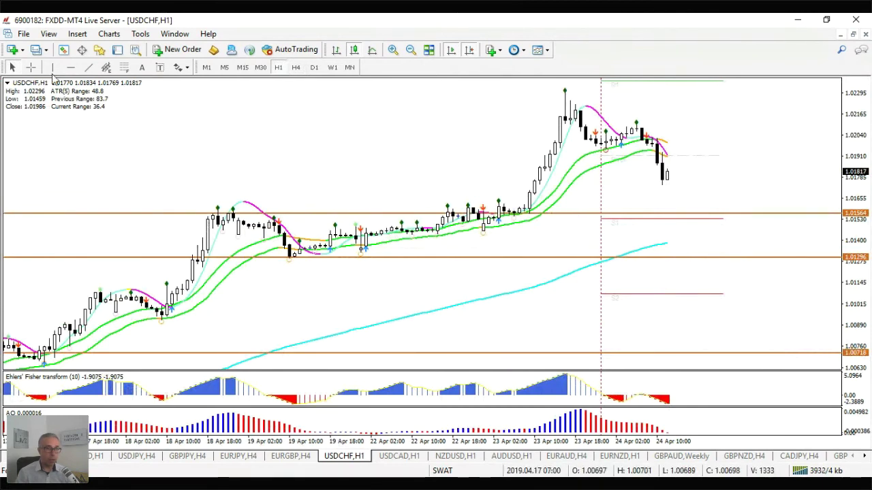
left_click(89, 67)
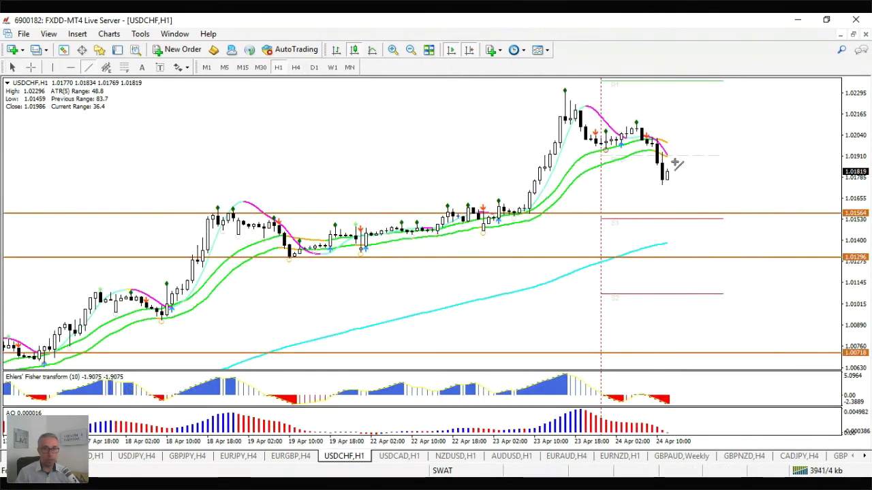
left_click_drag(672, 178, 683, 156)
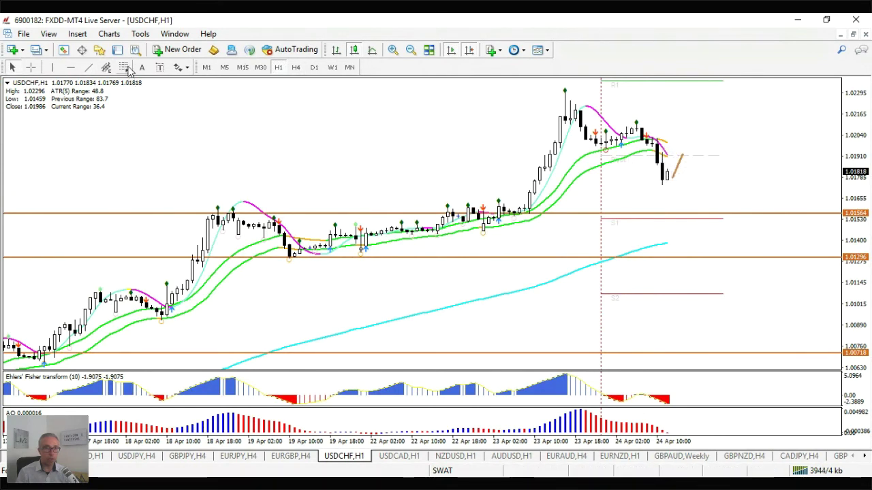
left_click(92, 66)
mouse_move(682, 155)
left_mouse_down()
mouse_move(707, 231)
mouse_move(728, 171)
mouse_move(754, 207)
mouse_move(785, 93)
left_mouse_up()
left_click(93, 67)
left_click(88, 67)
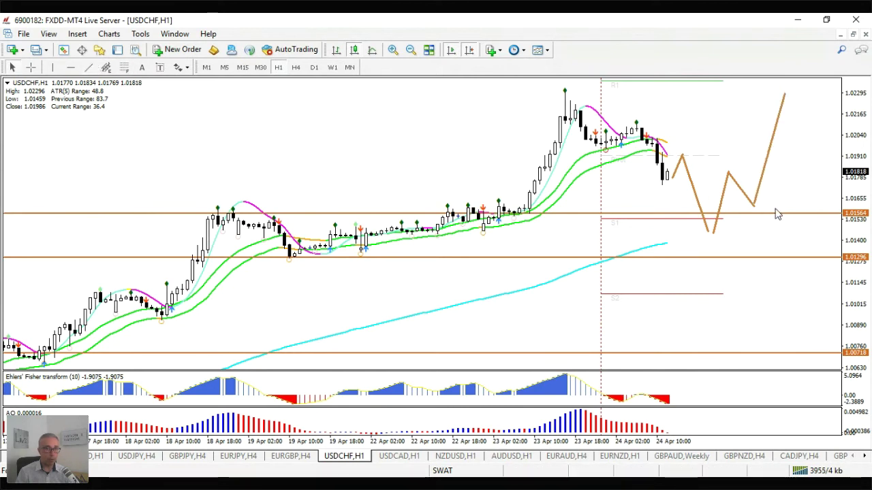
- Sketch a second, bullish zigzag of three trendlines above the current USDCHF H1 price, rising, pulling back and ending near the R1 pivot
left_click(87, 66)
left_click_drag(682, 147, 688, 111)
left_click(88, 67)
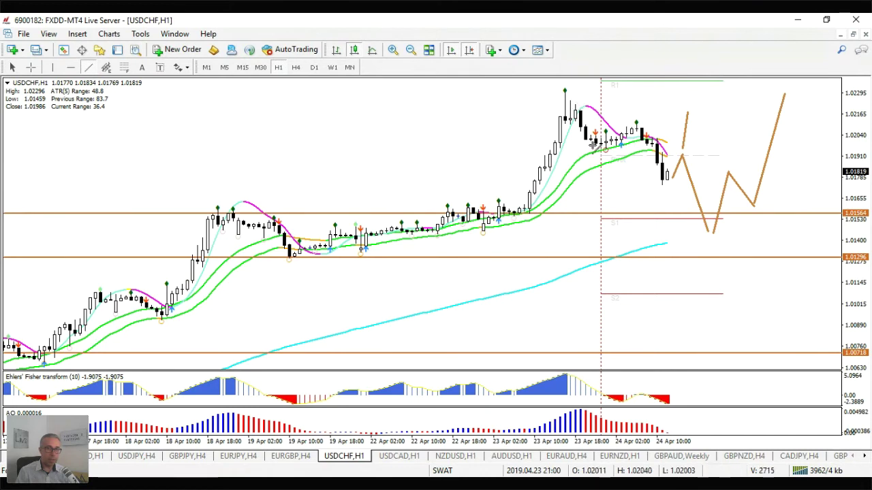
left_click_drag(689, 112, 718, 143)
mouse_move(719, 142)
left_mouse_down()
mouse_move(737, 83)
mouse_move(728, 82)
left_mouse_up()
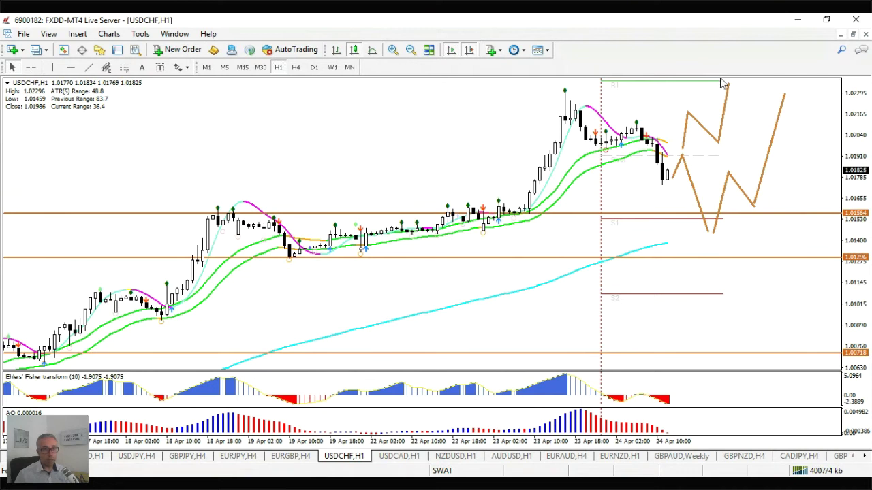
- Compare both projected paths with the horizontal levels on the USDCHF Daily, H4 and H1 charts, compressing the price scale
left_click(312, 69)
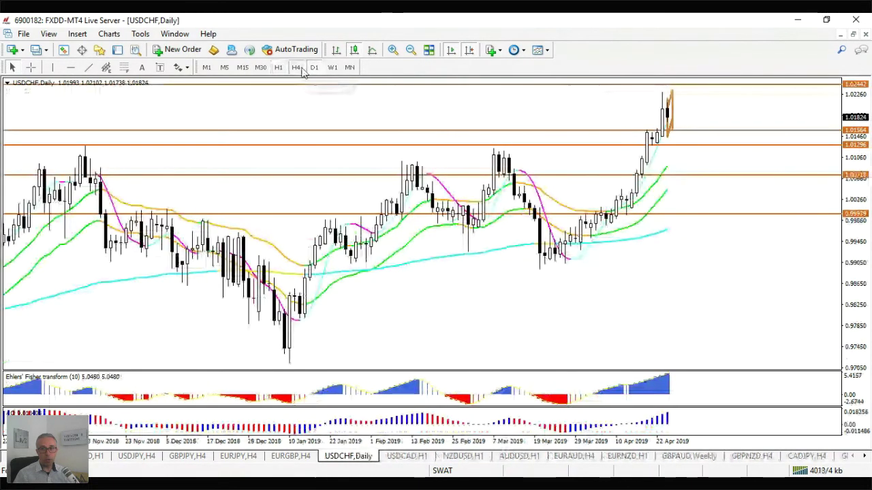
left_click(297, 68)
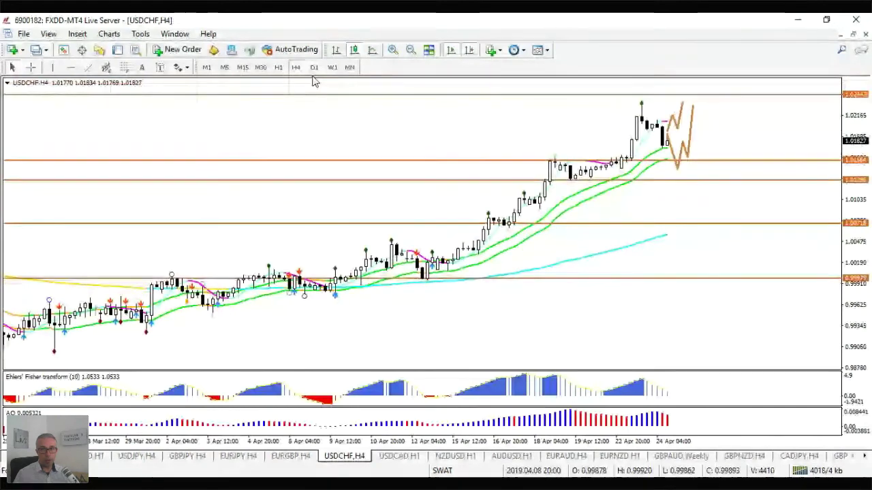
left_click_drag(855, 130, 852, 151)
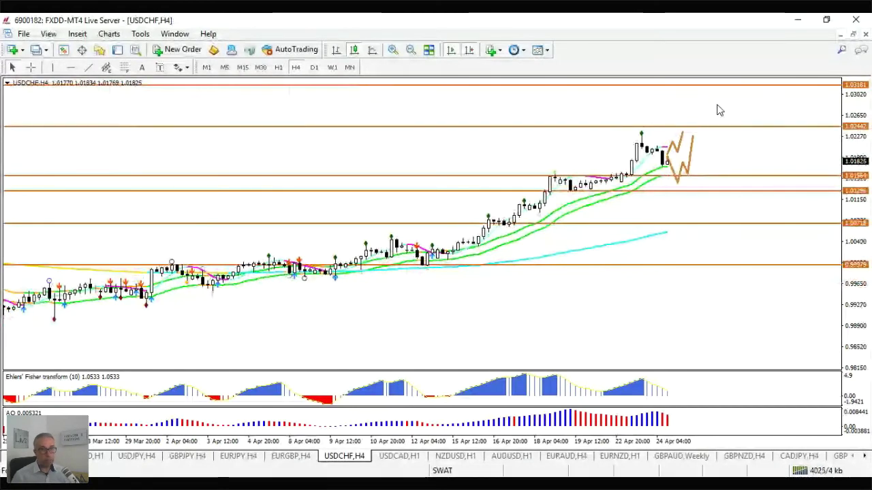
left_click(278, 67)
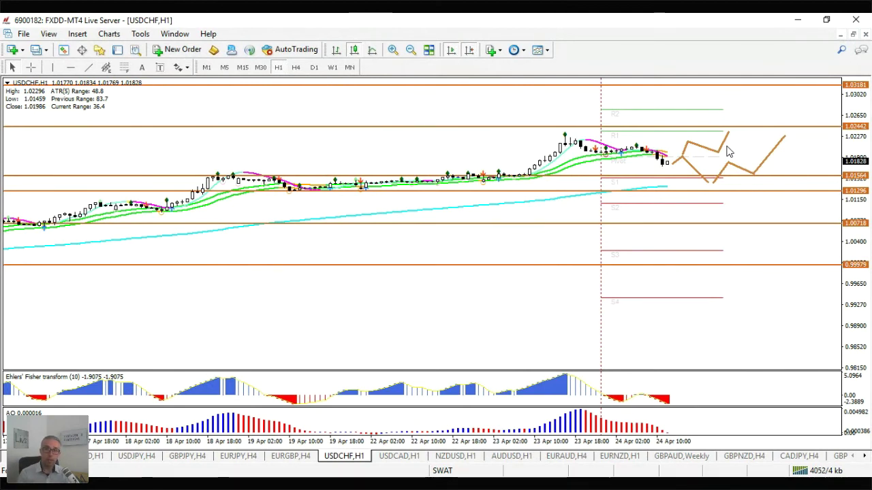
left_click_drag(847, 176, 315, 77)
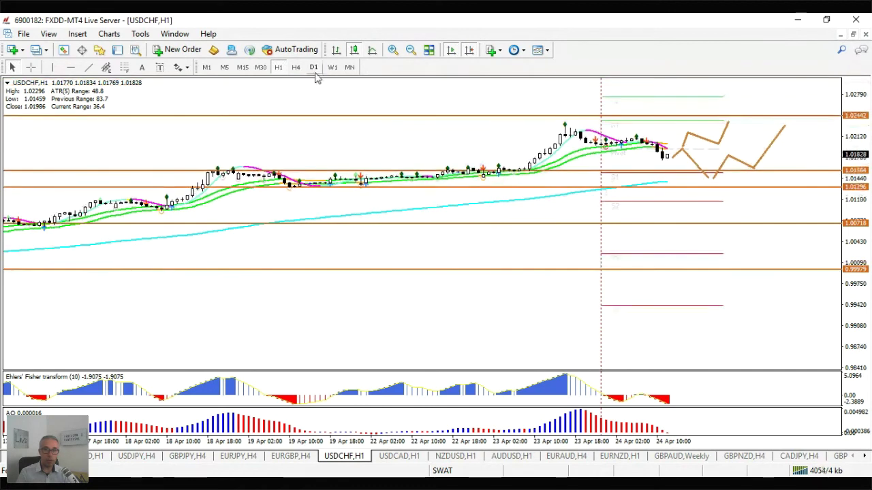
- On the USDCHF Weekly chart, raise the uppermost horizontal line to 1.03384 along the highest wicks
left_click(314, 69)
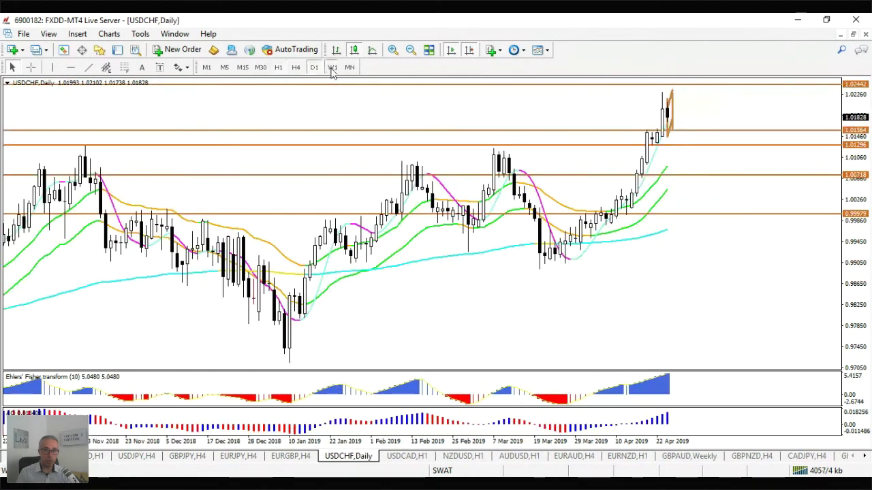
left_click(332, 68)
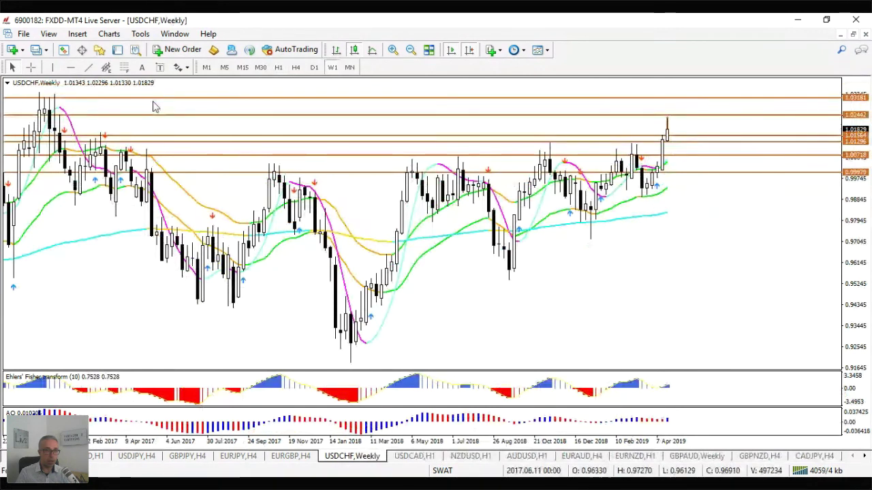
left_click_drag(154, 97, 158, 93)
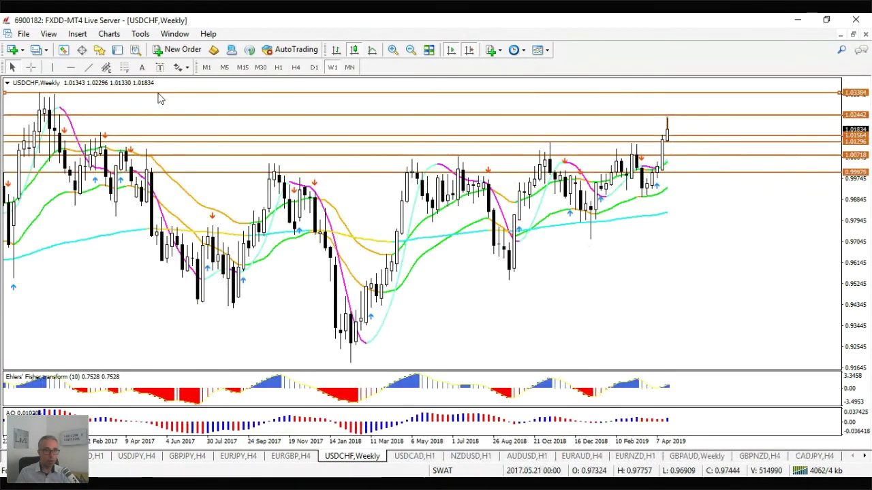
left_click(165, 123)
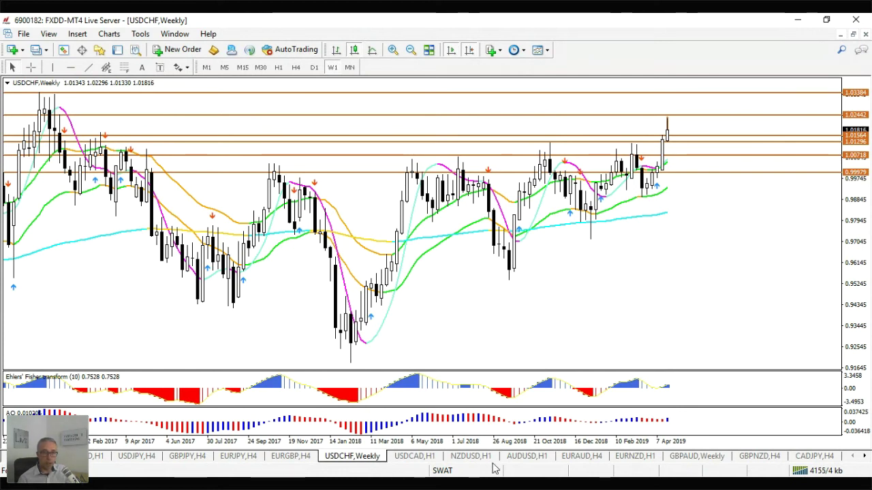
- Look at the AUDUSD H1 chart and open the USDCAD H1 chart
left_click(528, 456)
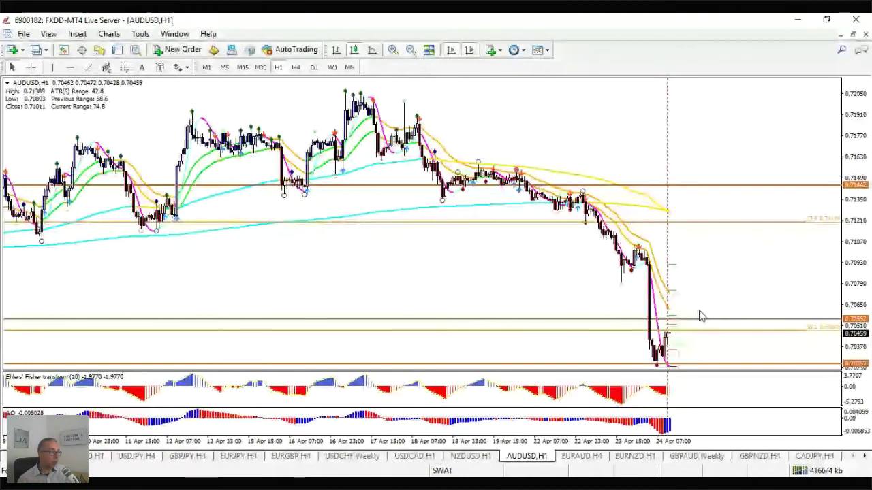
left_click(413, 456)
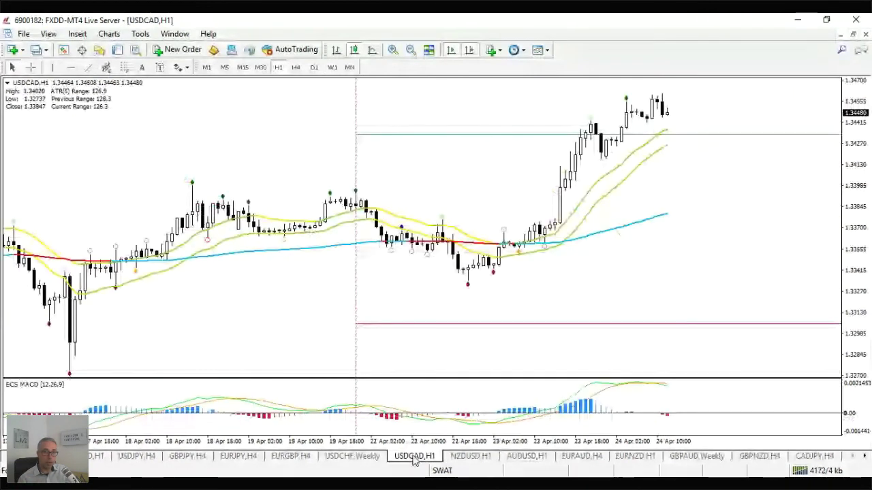
- Look at USDCAD on the Daily timeframe and examine the GBPNZD Daily candles against the 61.8 and 50.0 Fibonacci levels
left_click(314, 67)
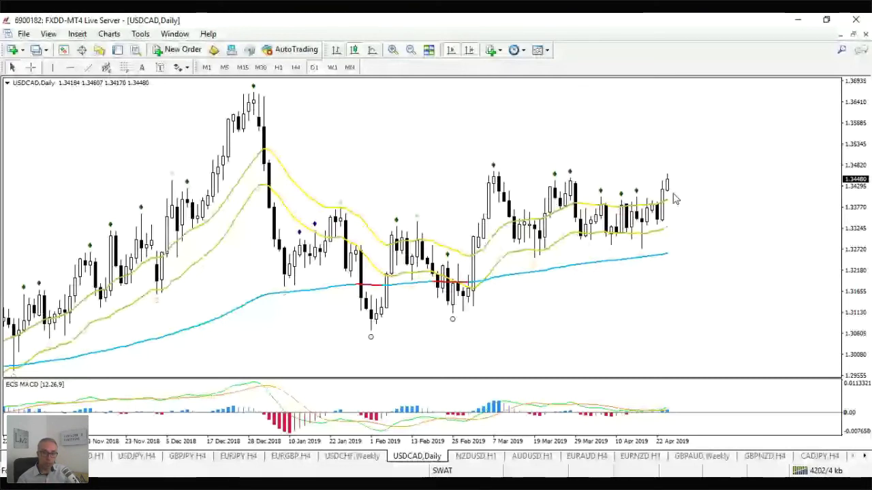
left_click(767, 457)
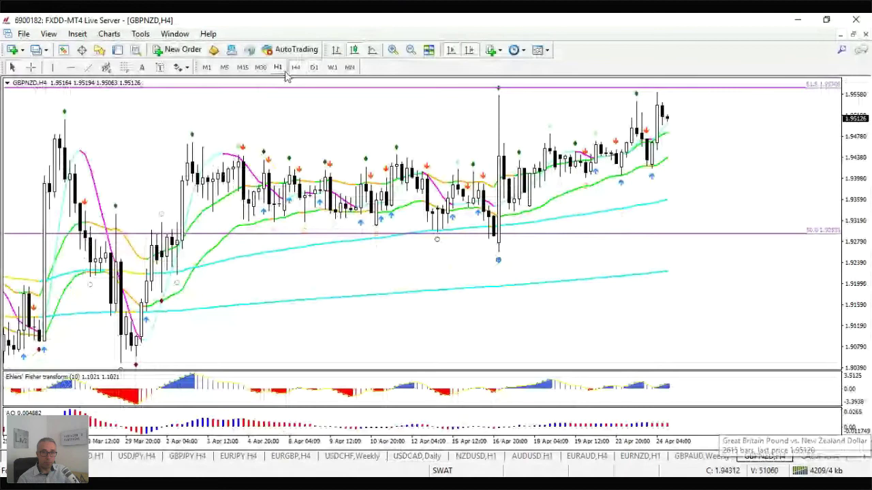
left_click(314, 67)
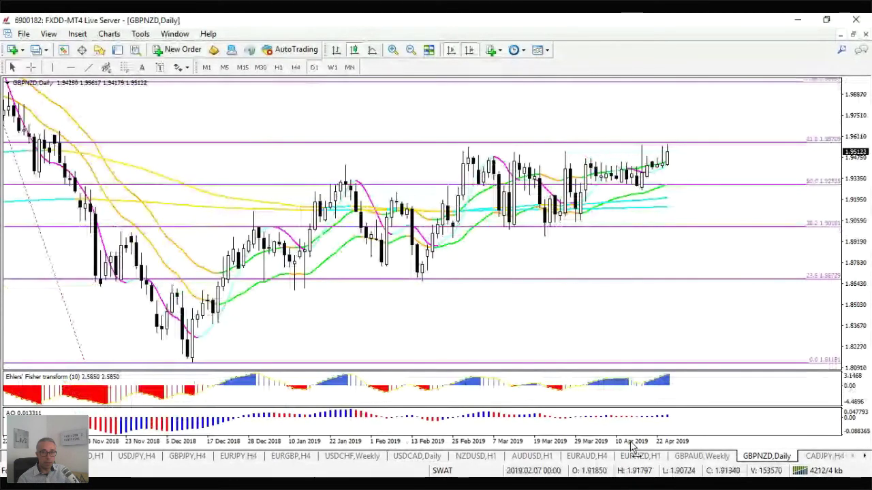
left_click_drag(632, 446, 498, 224)
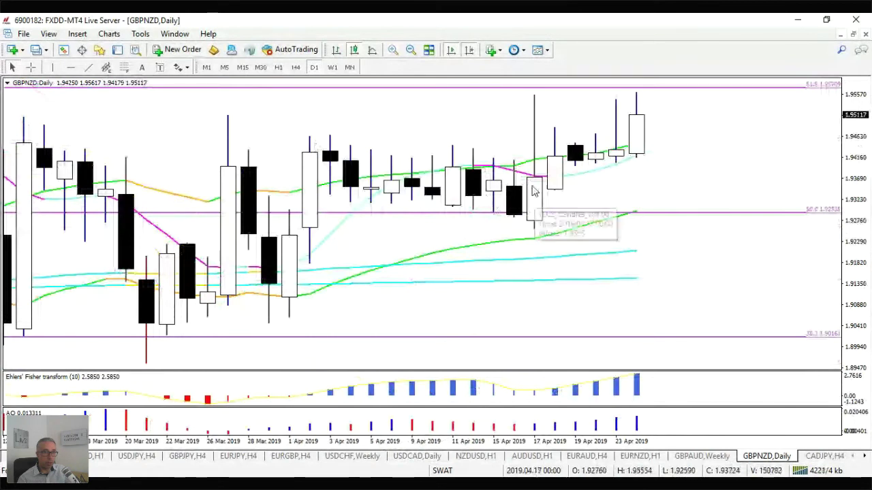
mouse_move(315, 152)
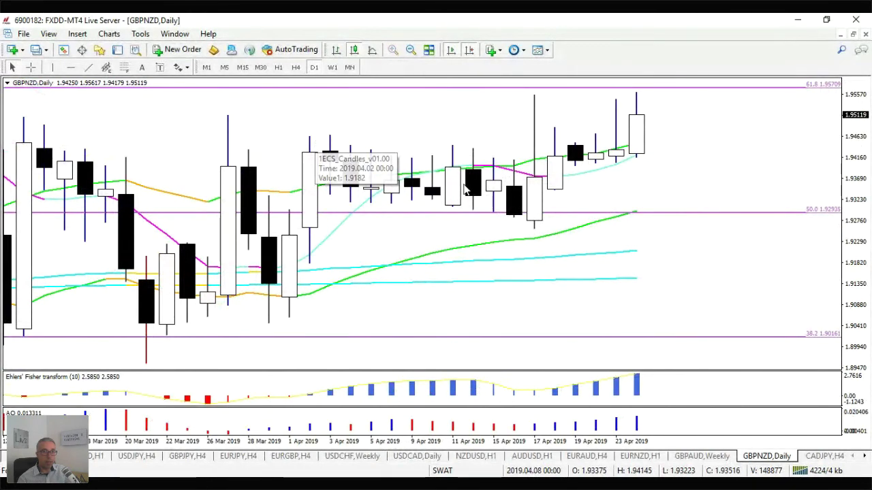
key("minus")
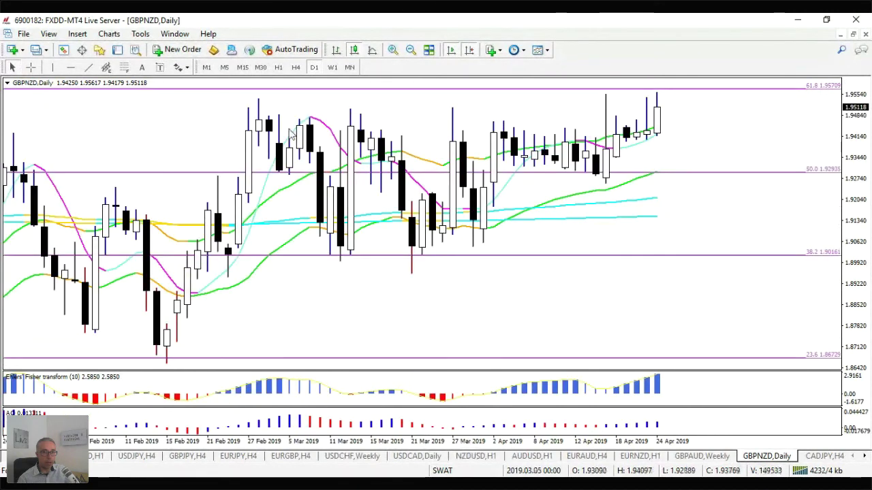
mouse_move(443, 188)
mouse_move(500, 132)
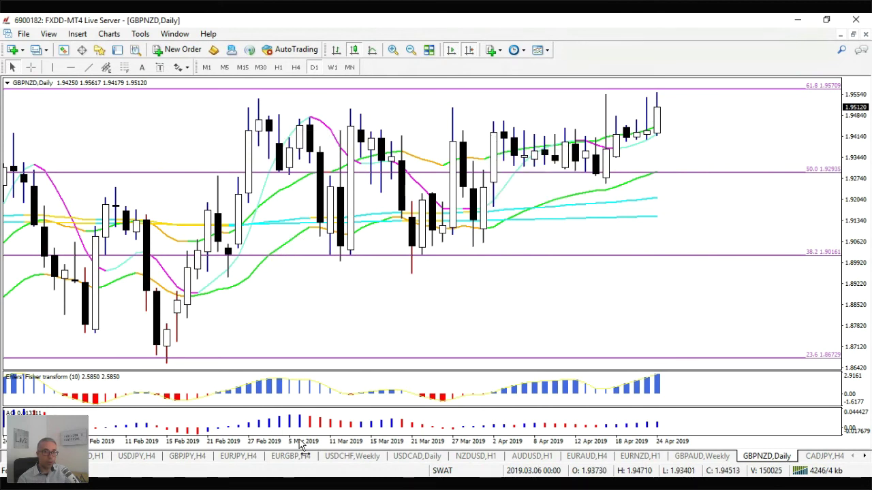
key("minus")
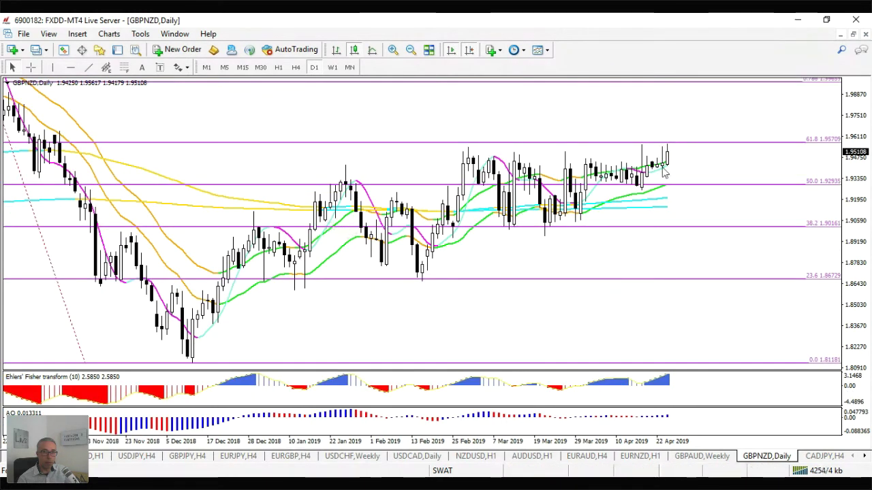
- On GBPNZD Daily, add horizontal resistance lines at 1.94931 and 1.95224 and draw a rising trendline from the December 2018 low beneath the swing lows
key("h")
left_click(554, 152)
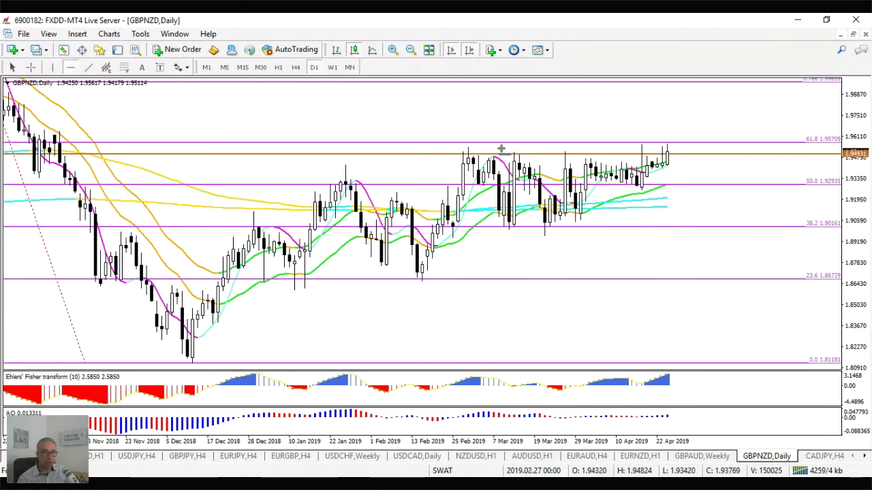
left_click(30, 67)
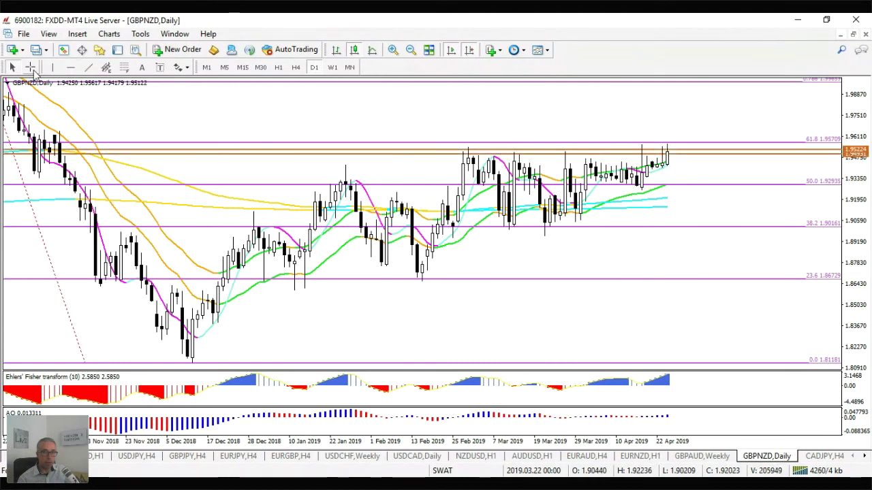
left_click(87, 66)
left_click_drag(193, 359, 734, 172)
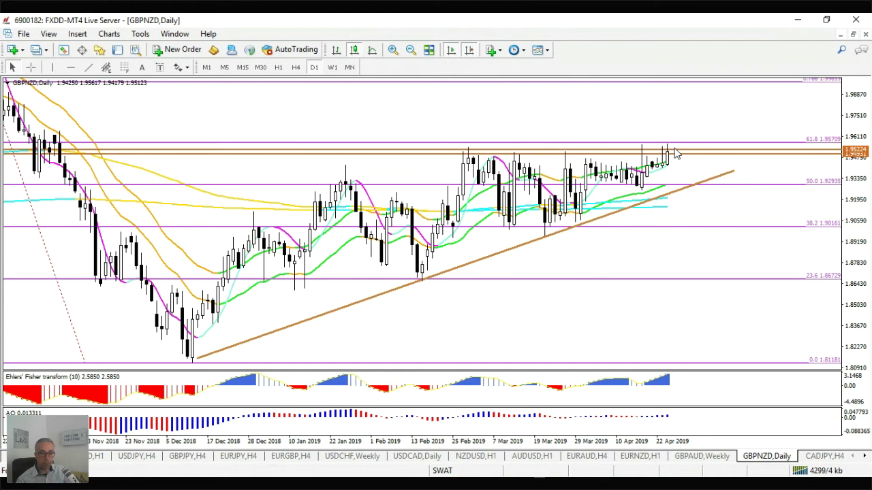
- Open the BTCUSD chart and examine price below the 61.8 Fibonacci level on the Weekly and Daily timeframes with the crosshair
left_click(867, 456)
left_click(867, 456)
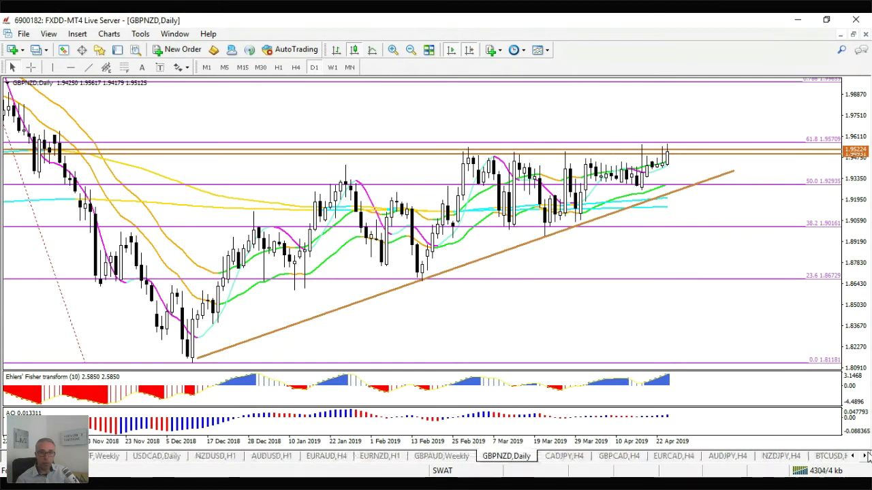
left_click(828, 456)
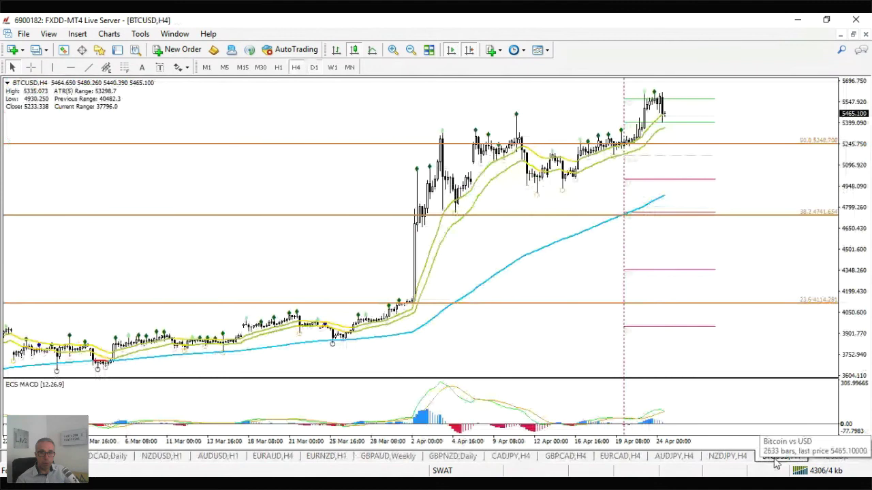
left_click(777, 458)
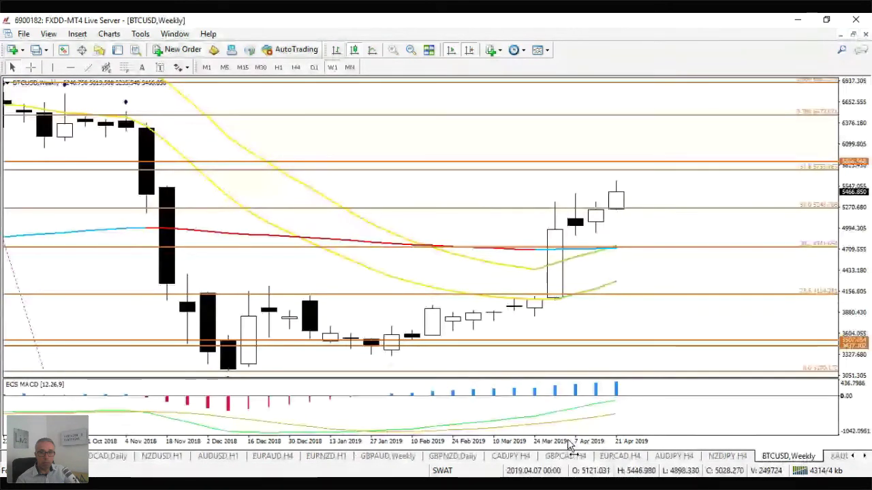
key("minus")
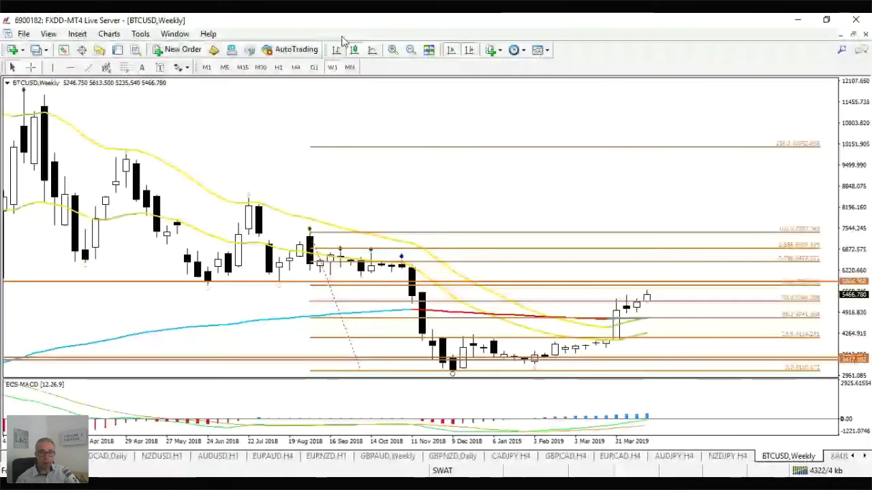
left_click(314, 67)
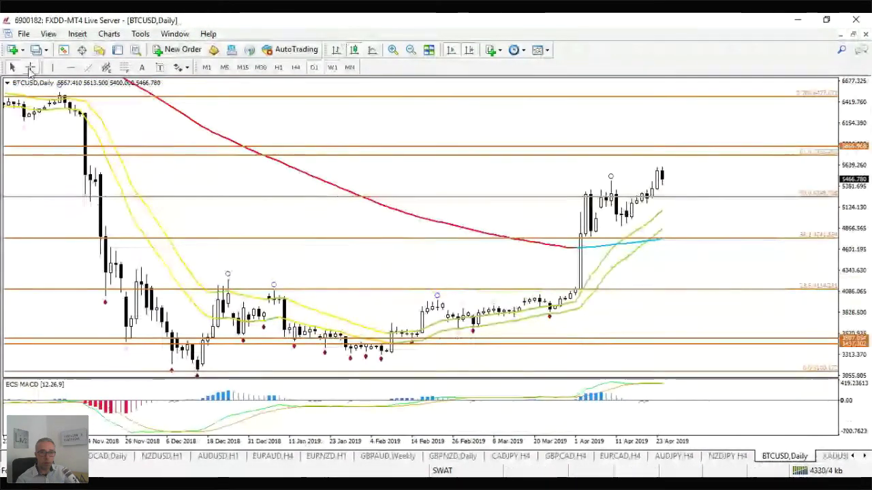
left_click(30, 67)
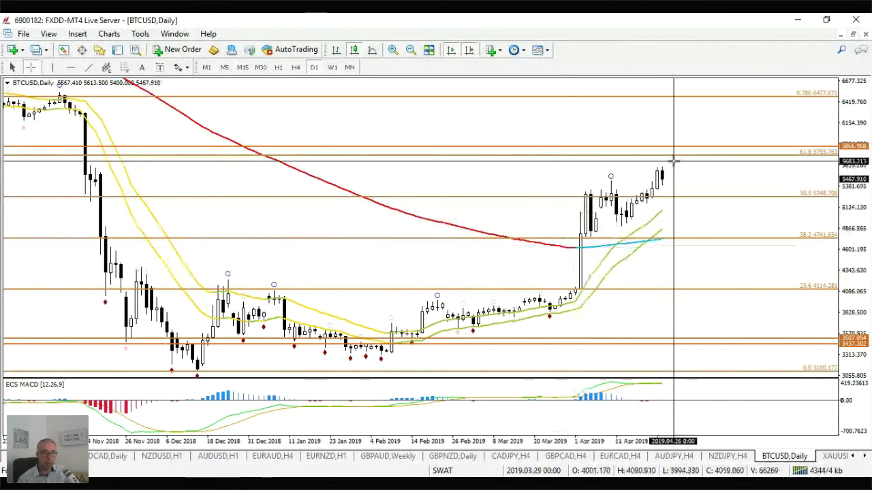
left_click(331, 67)
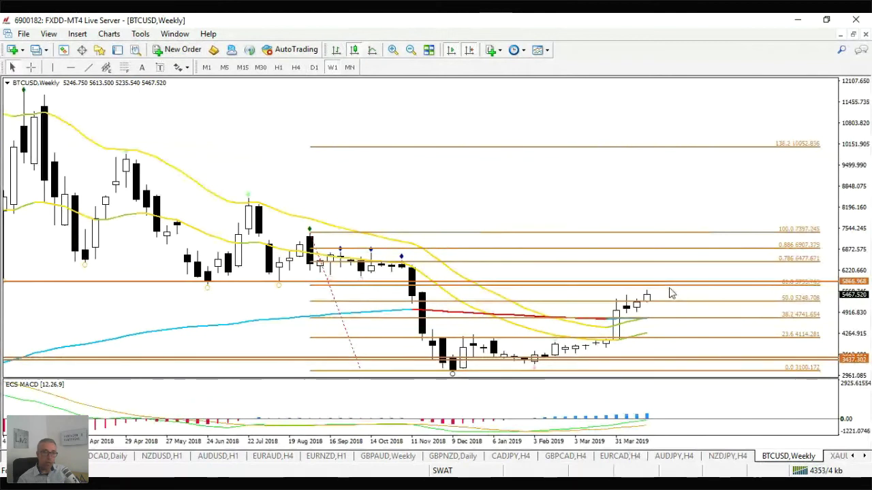
left_click(30, 66)
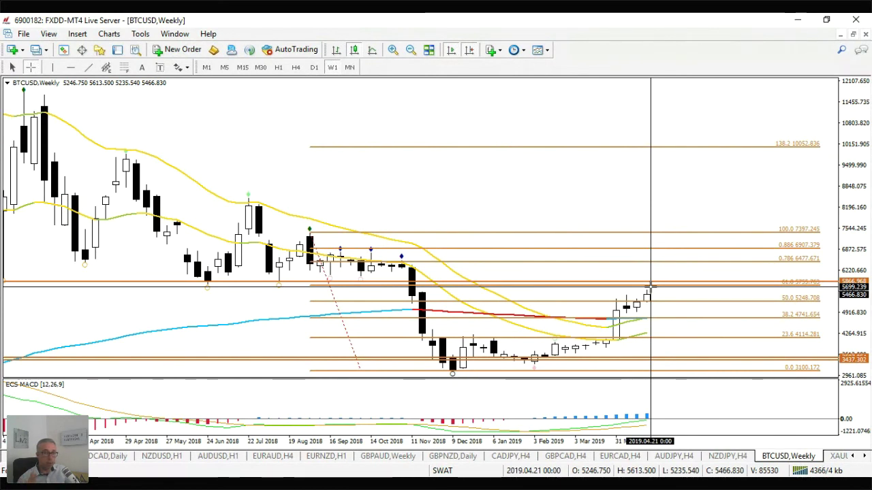
left_click(651, 286)
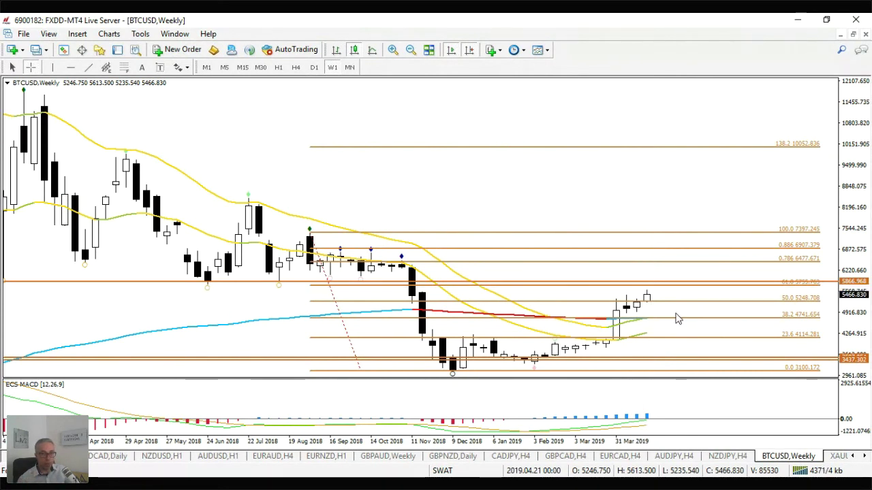
- On the BTCUSD Weekly chart, add a horizontal line at 6030.970 just above the 2018 swing lows
key("minus")
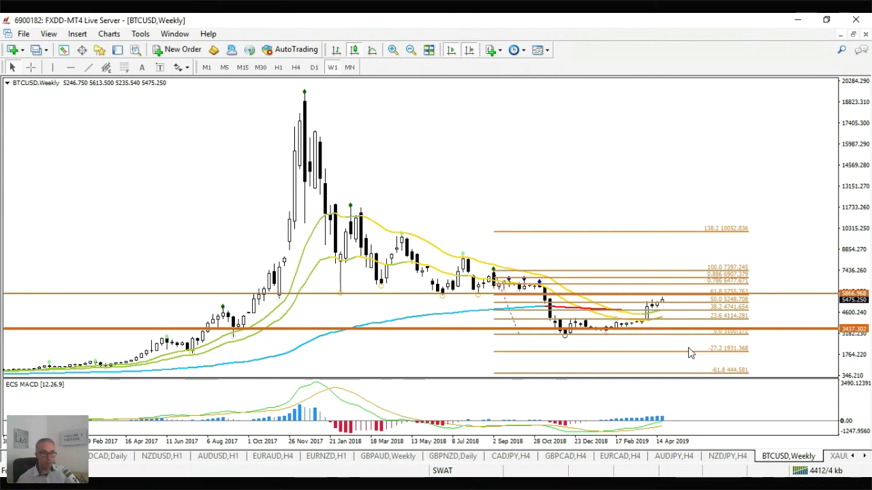
left_click(73, 67)
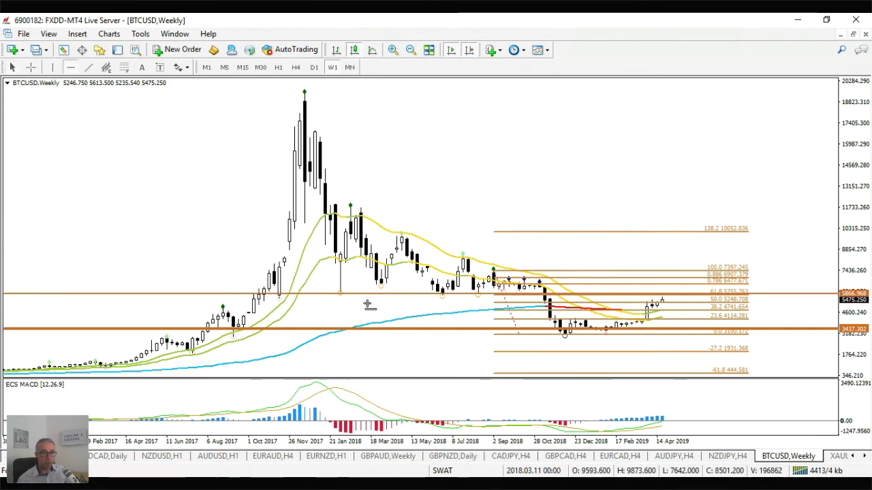
left_click(351, 291)
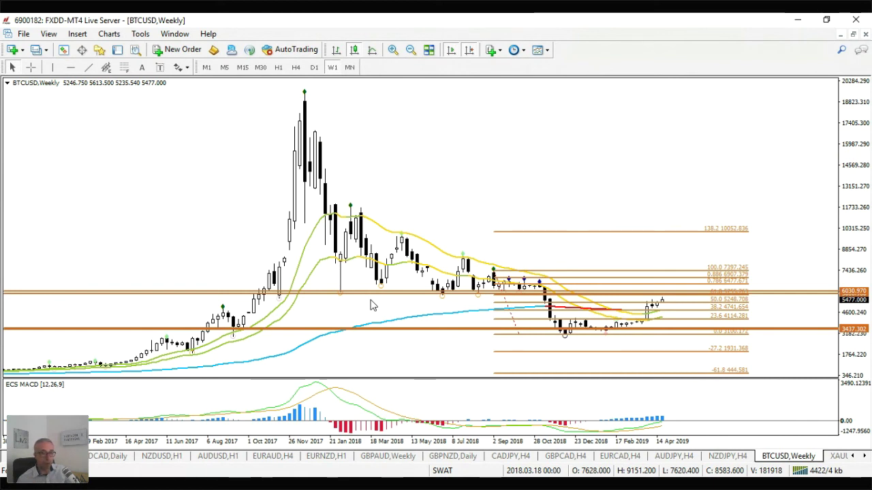
- Compare the 6030.970 line with price swings on the BTCUSD Daily and Weekly charts, using the crosshair
left_click(319, 68)
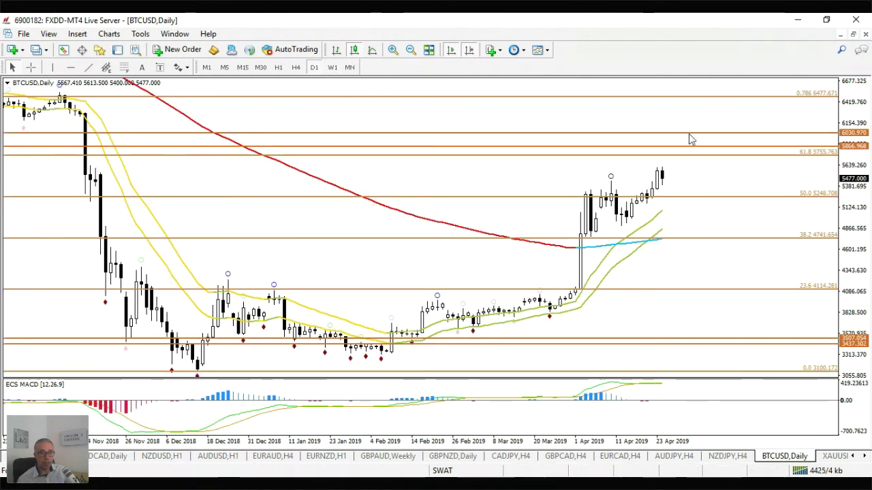
left_click(31, 67)
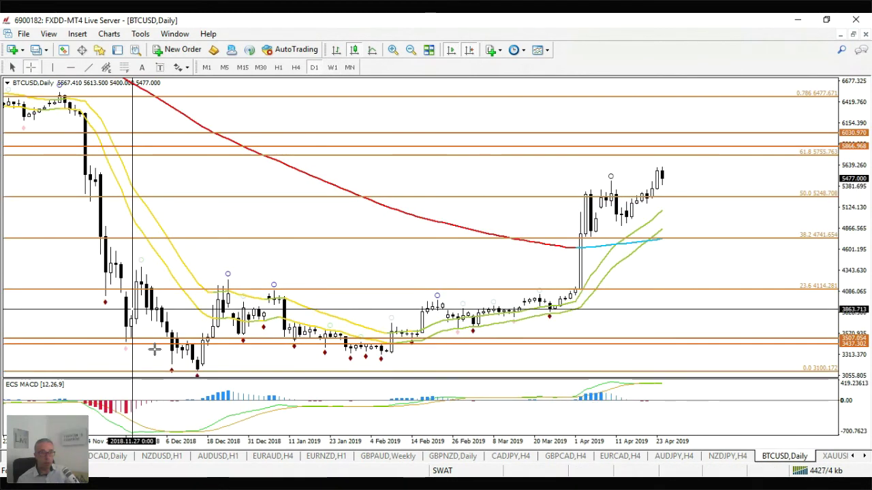
left_click_drag(197, 371, 224, 287)
left_click(31, 67)
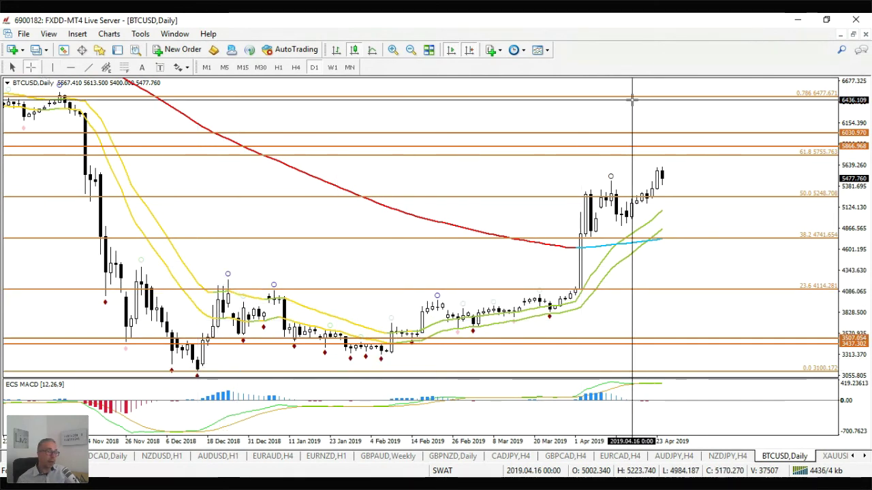
left_click(332, 68)
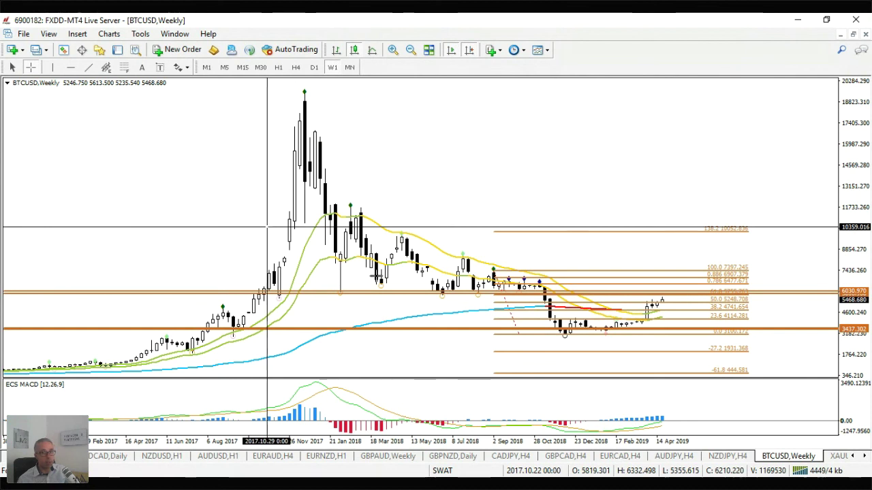
left_click_drag(671, 292, 668, 292)
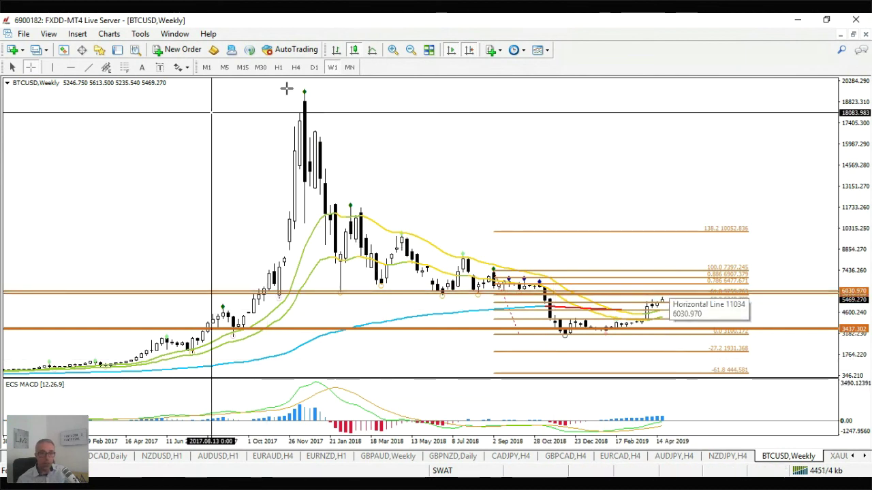
- On BTCUSD Daily, draw two short parallel falling trendlines beyond the latest candles, between the 0.786 Fibonacci level and the 6030.970 line
left_click(314, 67)
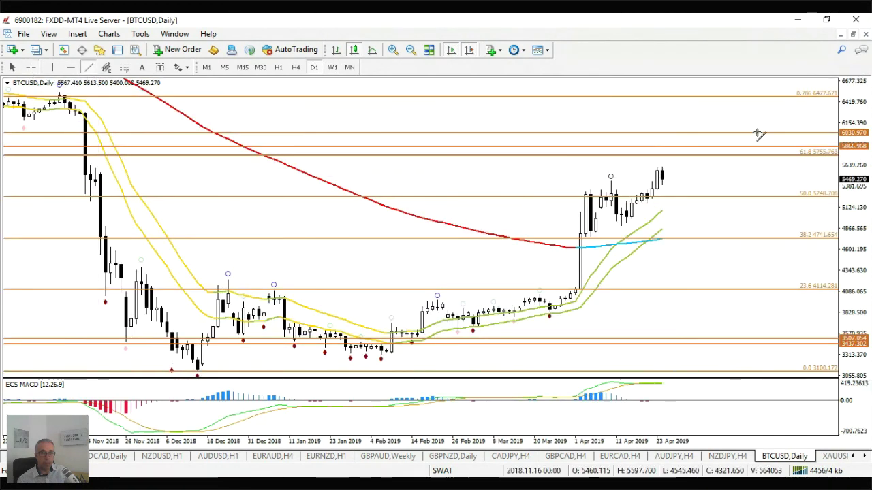
left_click_drag(683, 90, 734, 115)
left_click_drag(668, 98, 734, 131)
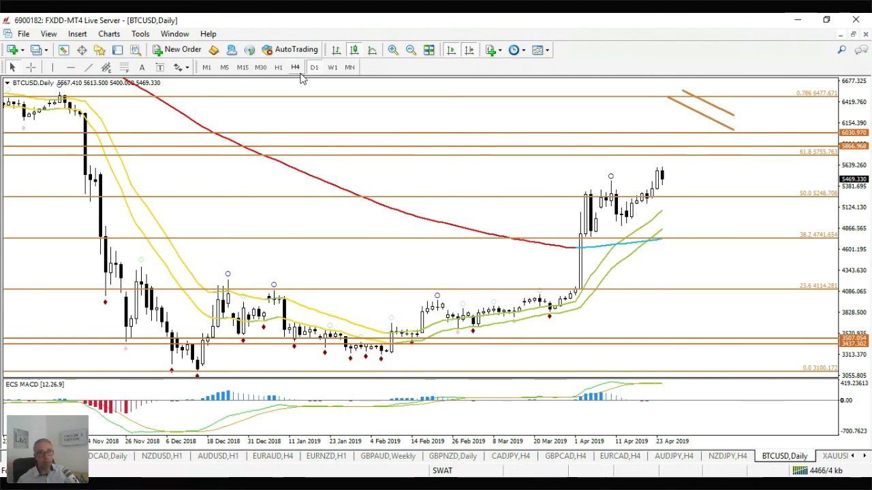
- On BTCUSD Weekly, re-anchor the Fibonacci retracement to run from the highest peak at 19475.010 to the December 2018 low
left_click(332, 67)
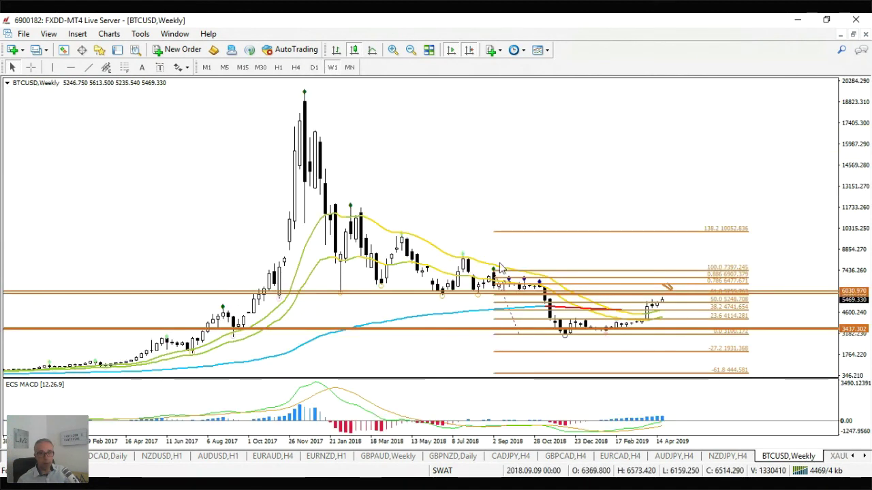
left_click_drag(501, 267, 304, 91)
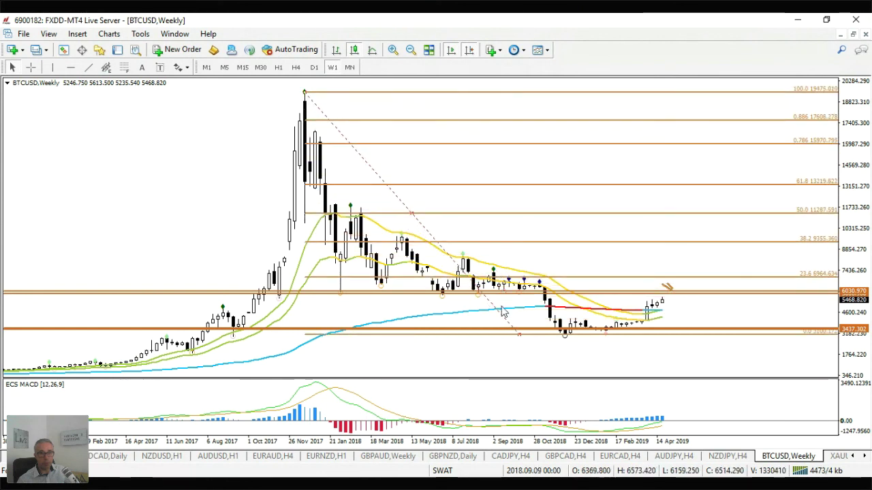
left_click_drag(521, 336, 564, 341)
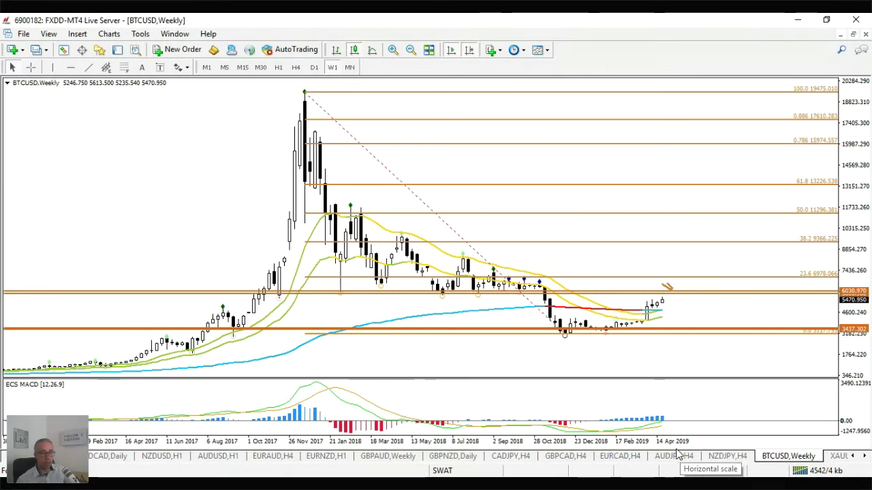
- Open the XAUUSD chart on H4 and check the pivot level above the current price with the crosshair
left_click(839, 456)
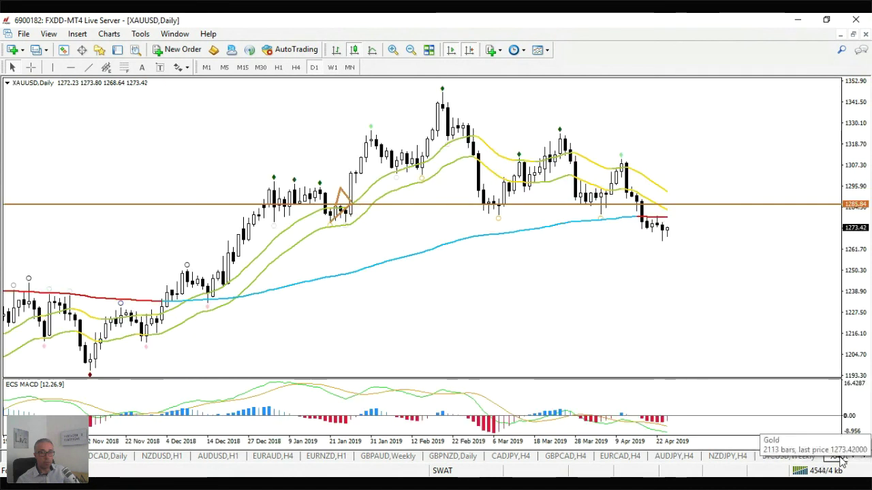
left_click(297, 67)
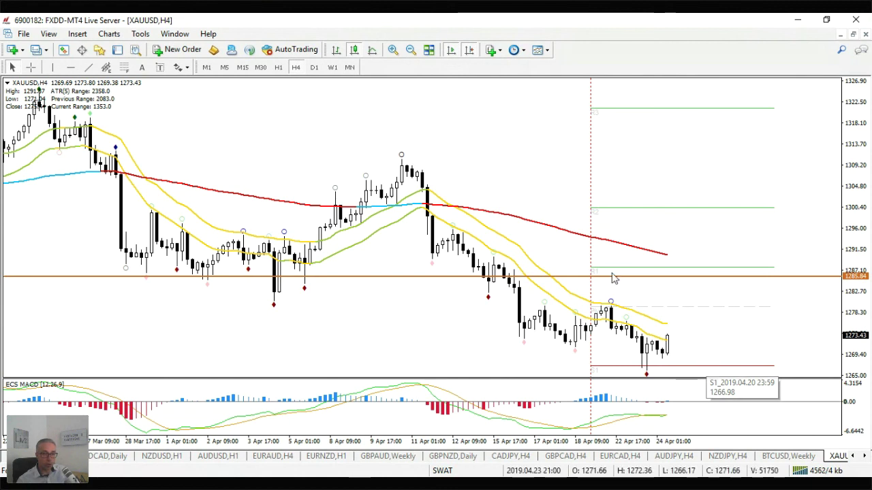
left_click(31, 67)
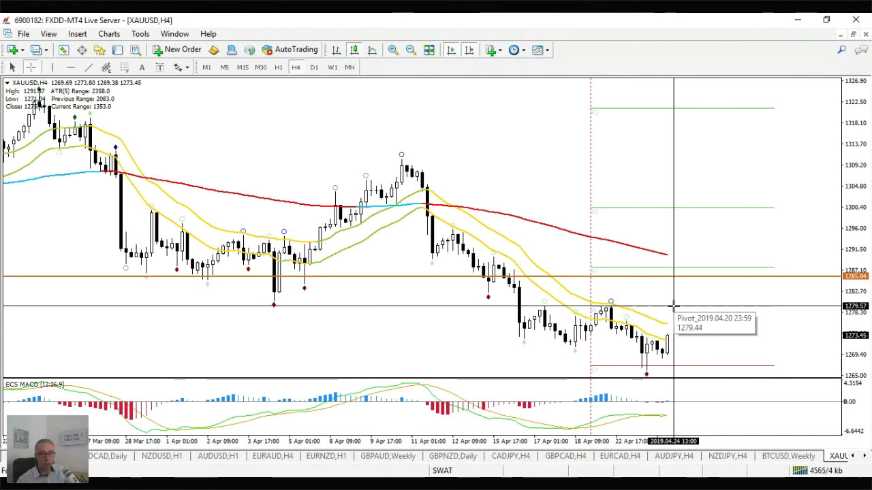